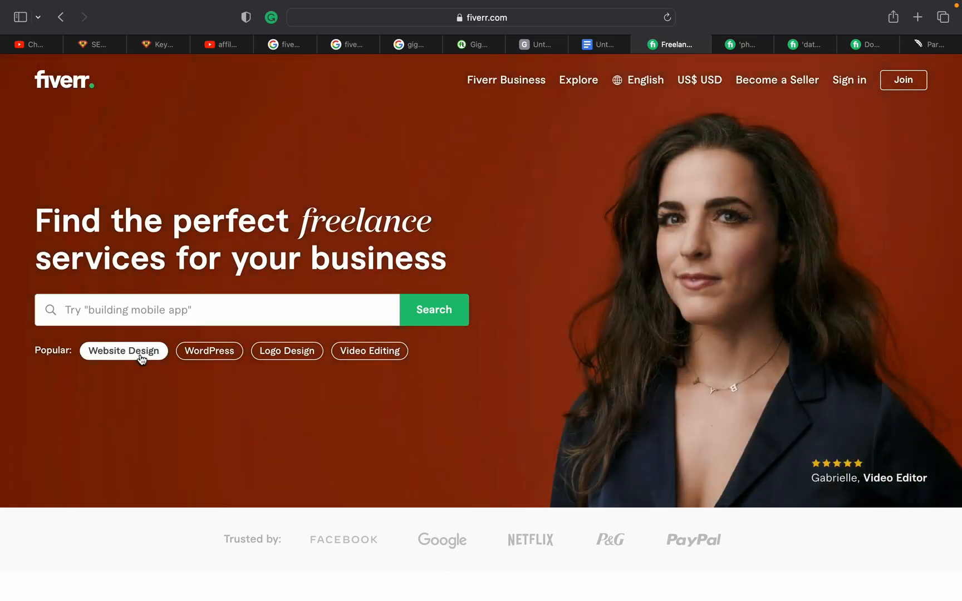
Open Fiverr's Website Design category in a new tab and view its Best Selling listings
{"action": "right_click", "coordinate": [142, 358]}
{"action": "left_click", "coordinate": [185, 362]}
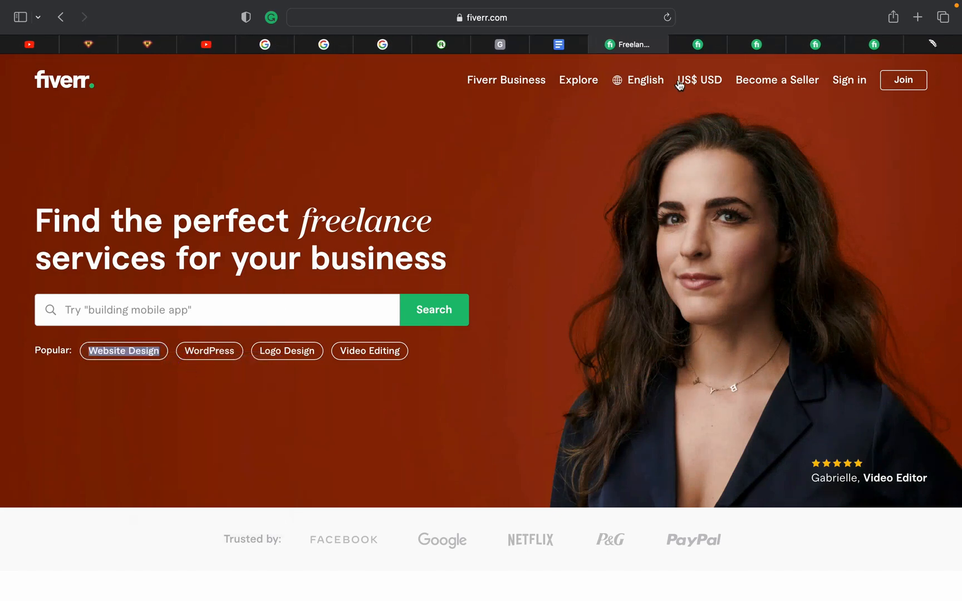
{"action": "left_click", "coordinate": [691, 46]}
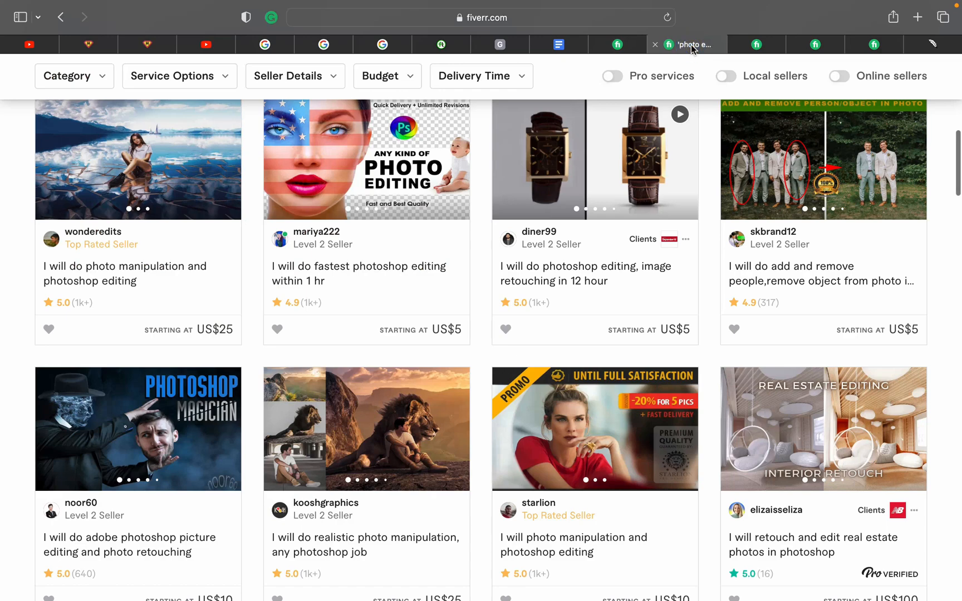
{"action": "left_click", "coordinate": [880, 49]}
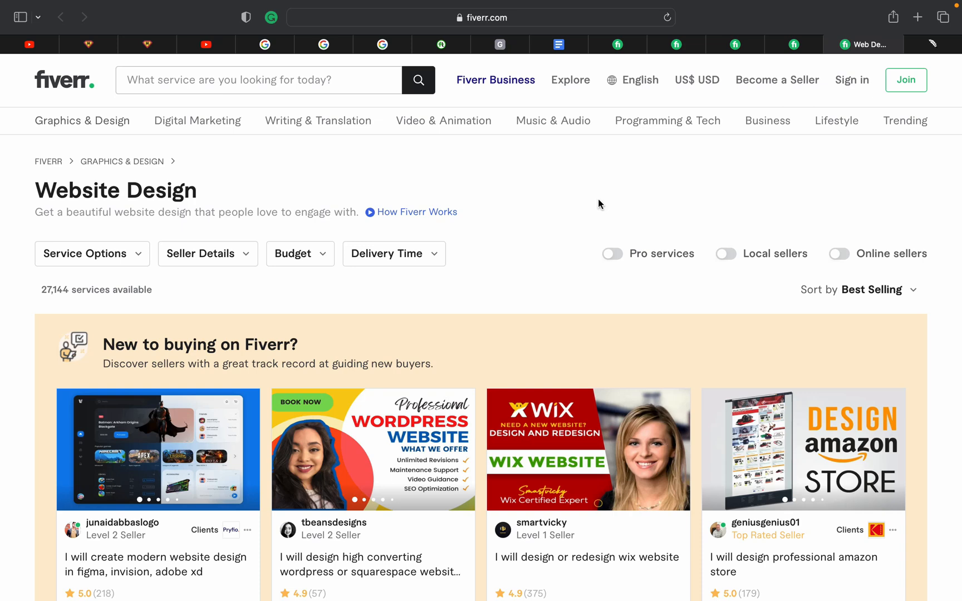
Switch to the Untitled gig description guide and go to its opening heading
{"action": "left_click", "coordinate": [500, 44]}
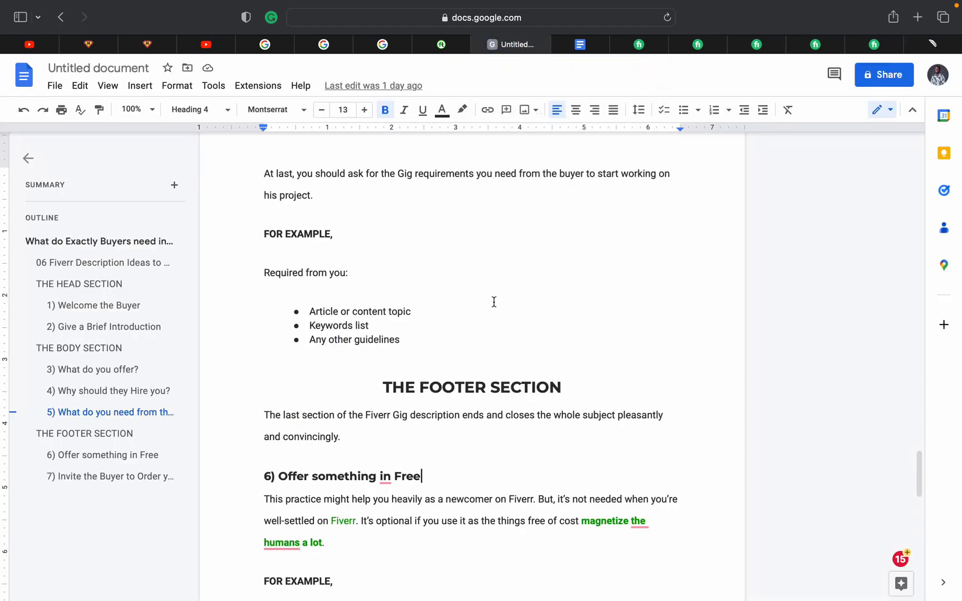
{"action": "scroll", "coordinate": [494, 302], "scroll_direction": "up", "scroll_amount": 20}
{"action": "scroll", "coordinate": [494, 302], "scroll_direction": "up", "scroll_amount": 15}
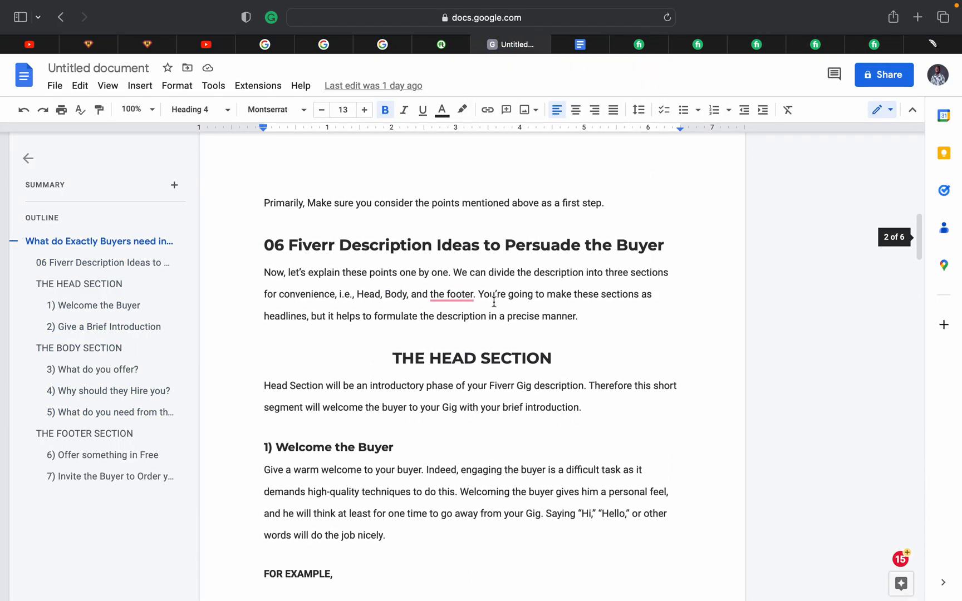
{"action": "scroll", "coordinate": [494, 301], "scroll_direction": "up", "scroll_amount": 3}
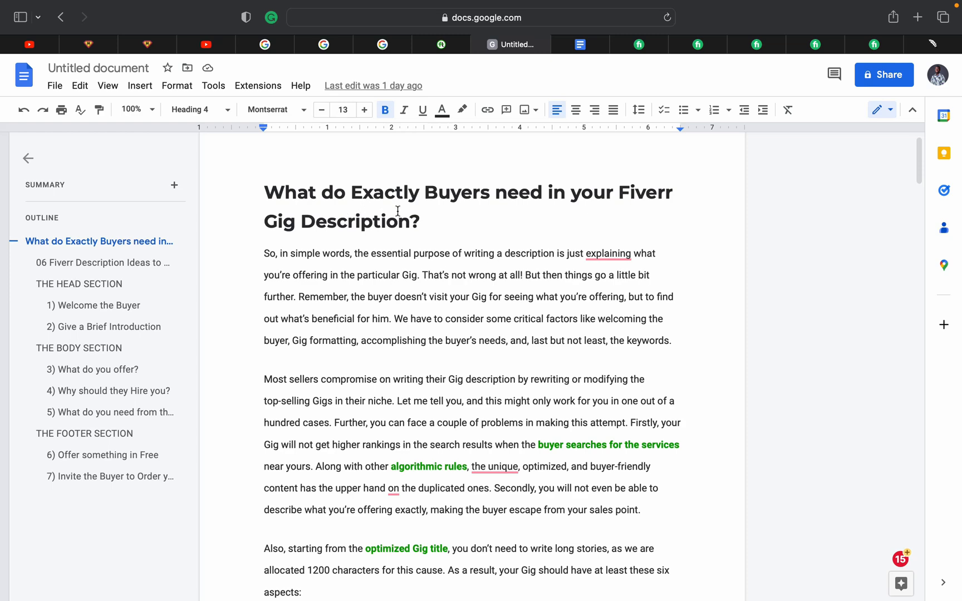
Read down through the seven-point gig description checklist to the Head Section
{"action": "scroll", "coordinate": [397, 211], "scroll_direction": "down", "scroll_amount": 1}
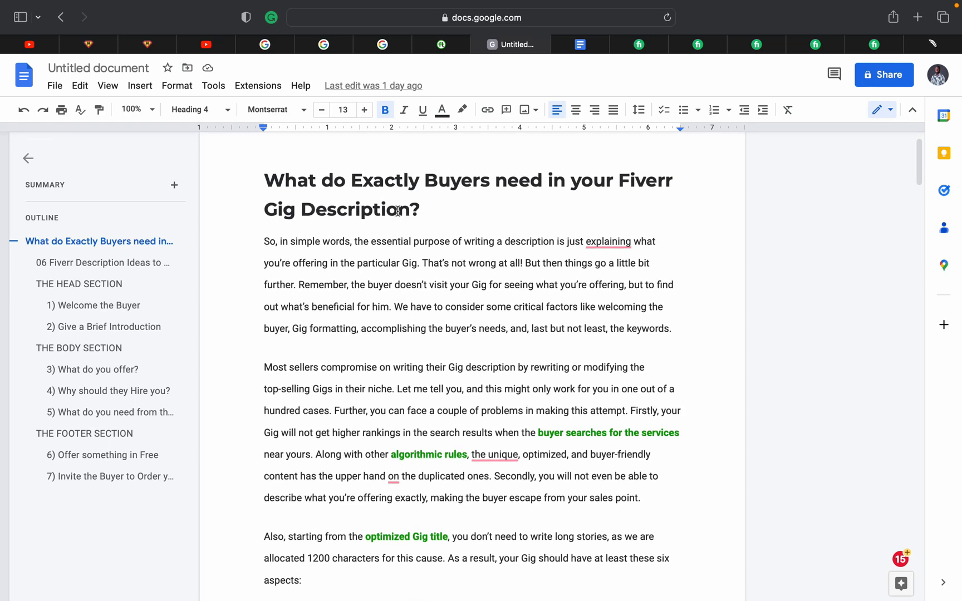
{"action": "scroll", "coordinate": [398, 211], "scroll_direction": "down", "scroll_amount": 1}
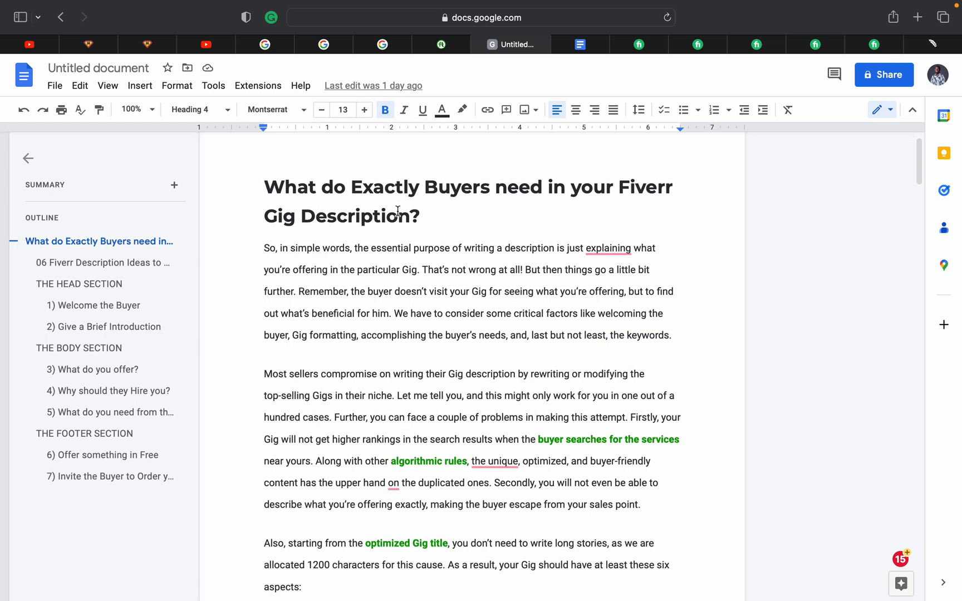
{"action": "scroll", "coordinate": [398, 211], "scroll_direction": "down", "scroll_amount": 5}
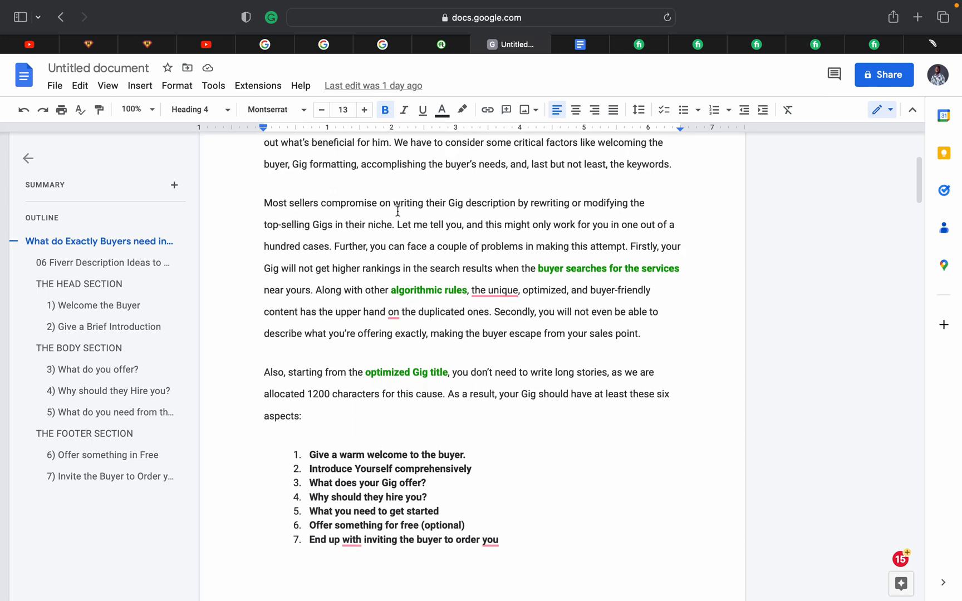
{"action": "scroll", "coordinate": [397, 211], "scroll_direction": "down", "scroll_amount": 3}
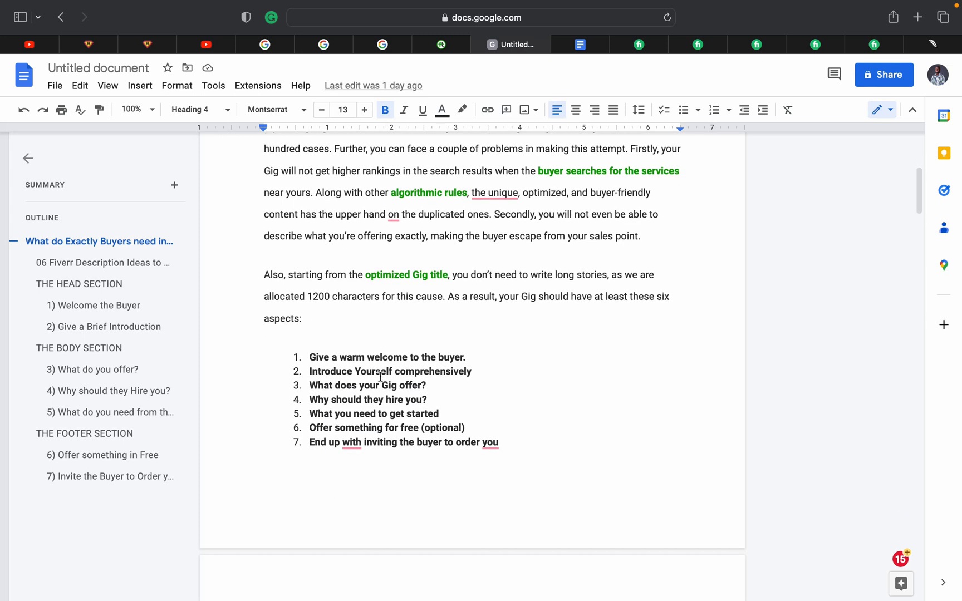
{"action": "scroll", "coordinate": [380, 376], "scroll_direction": "down", "scroll_amount": 1}
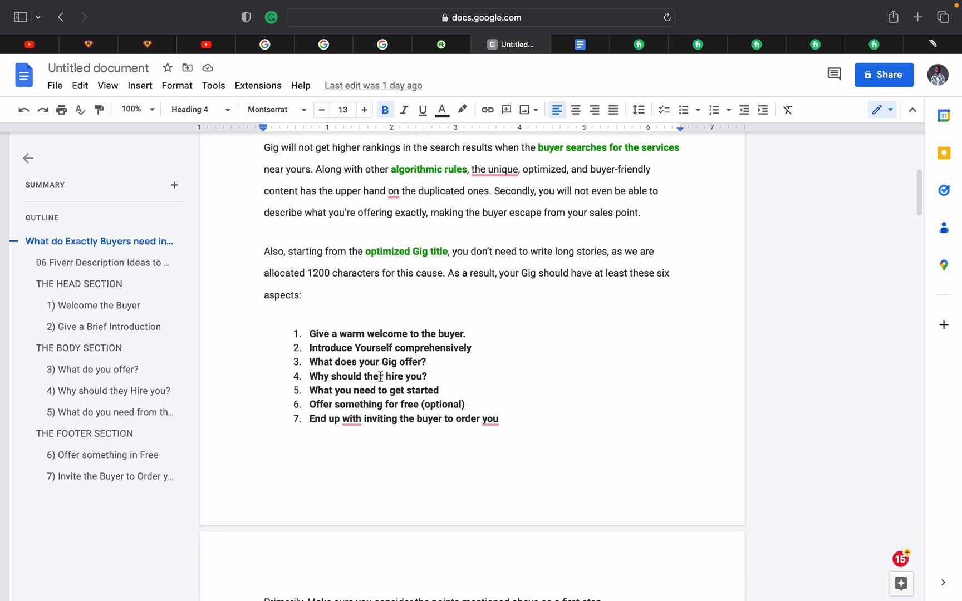
{"action": "scroll", "coordinate": [380, 377], "scroll_direction": "up", "scroll_amount": 1}
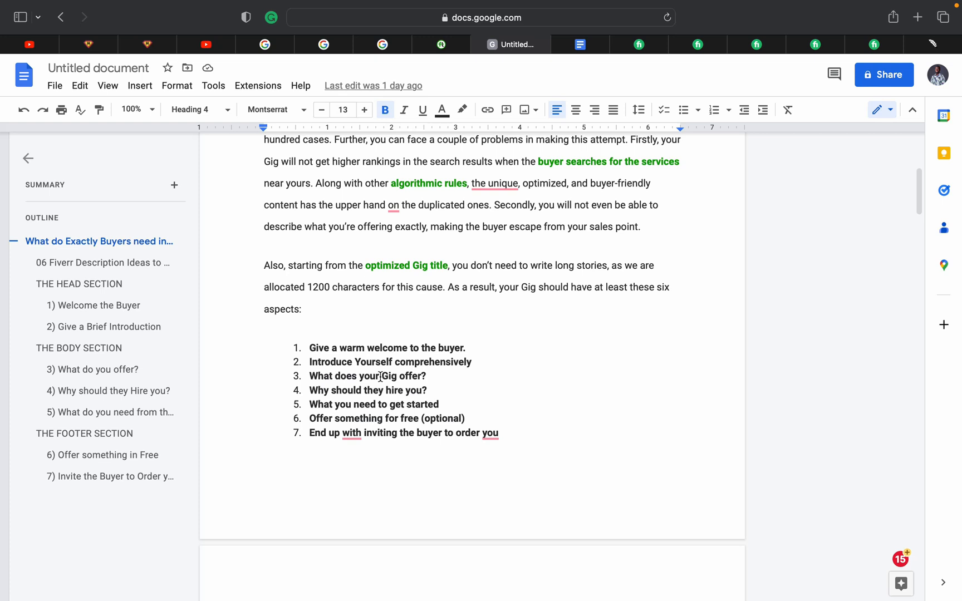
{"action": "scroll", "coordinate": [380, 377], "scroll_direction": "down", "scroll_amount": 1}
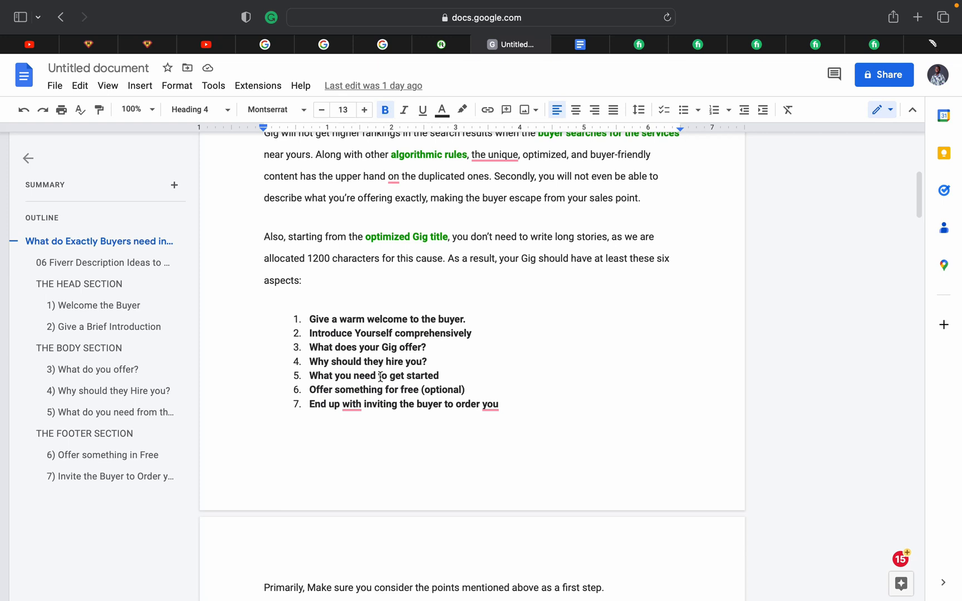
{"action": "scroll", "coordinate": [380, 377], "scroll_direction": "down", "scroll_amount": 1}
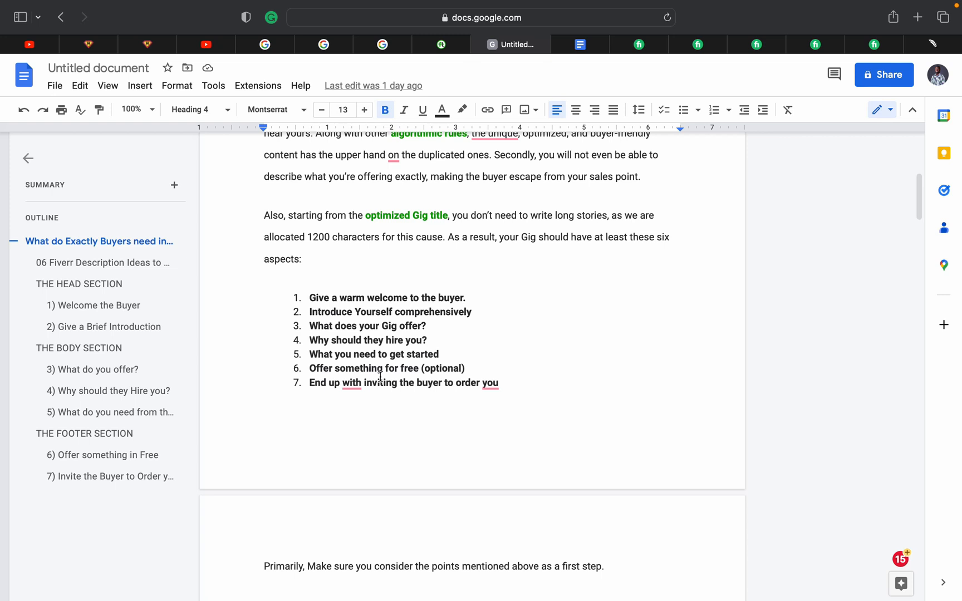
{"action": "scroll", "coordinate": [380, 377], "scroll_direction": "down", "scroll_amount": 1}
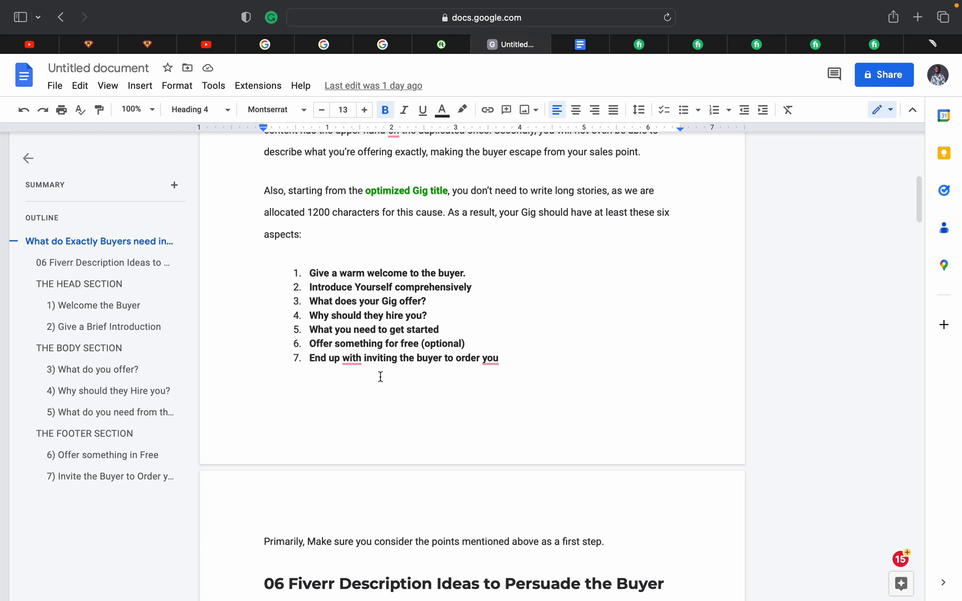
{"action": "scroll", "coordinate": [380, 376], "scroll_direction": "down", "scroll_amount": 1}
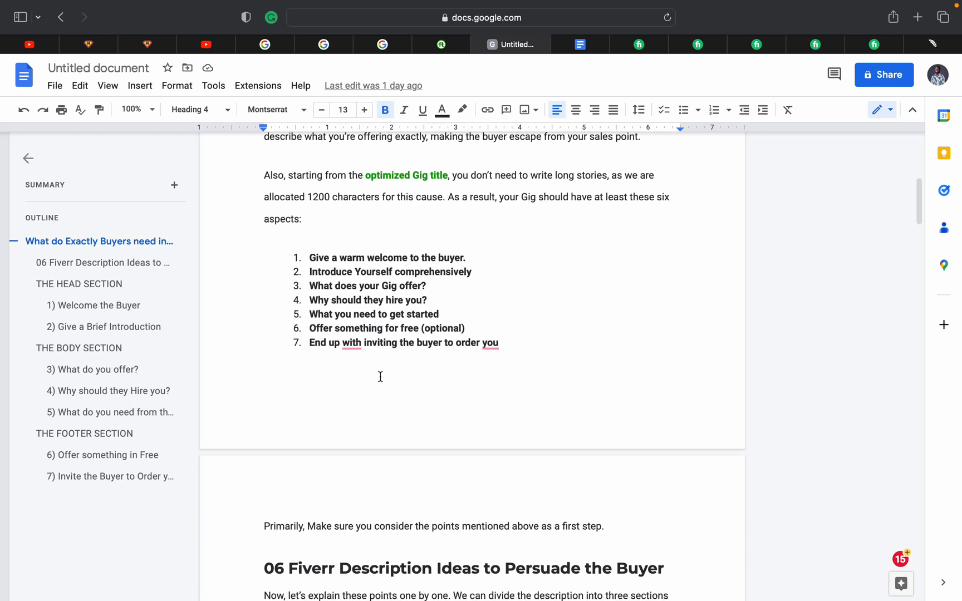
{"action": "scroll", "coordinate": [380, 376], "scroll_direction": "down", "scroll_amount": 2}
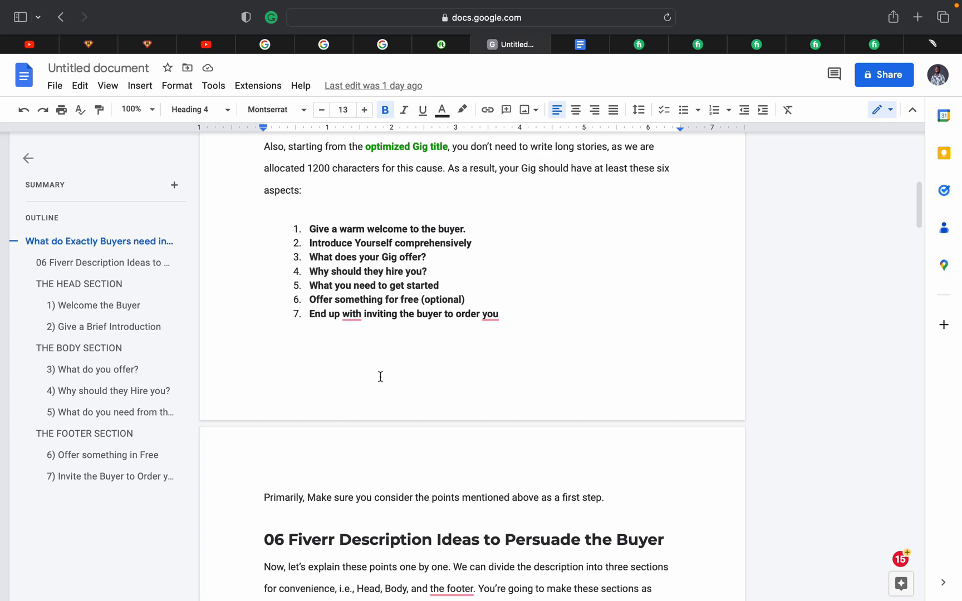
{"action": "scroll", "coordinate": [380, 377], "scroll_direction": "down", "scroll_amount": 1}
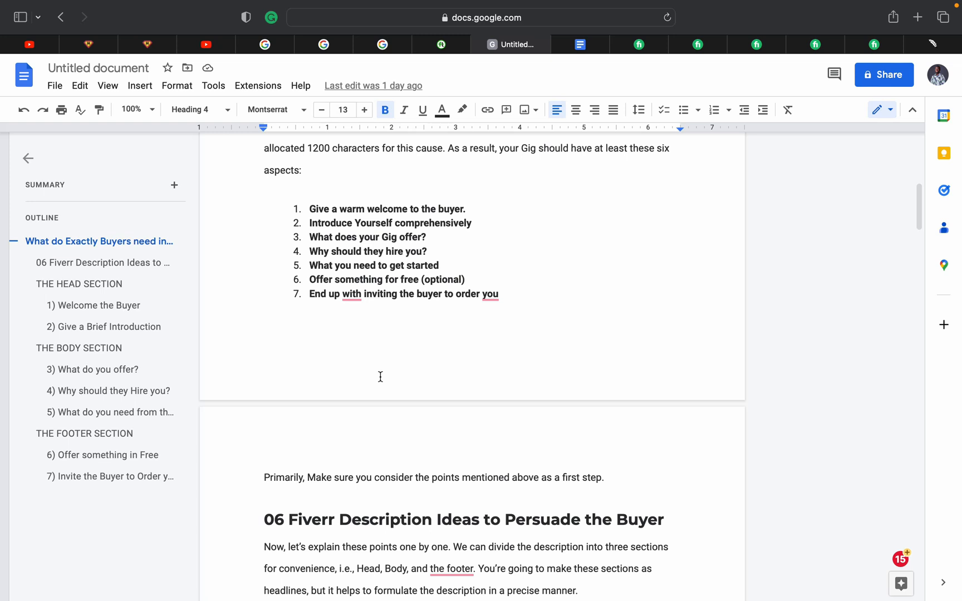
{"action": "scroll", "coordinate": [380, 377], "scroll_direction": "down", "scroll_amount": 2}
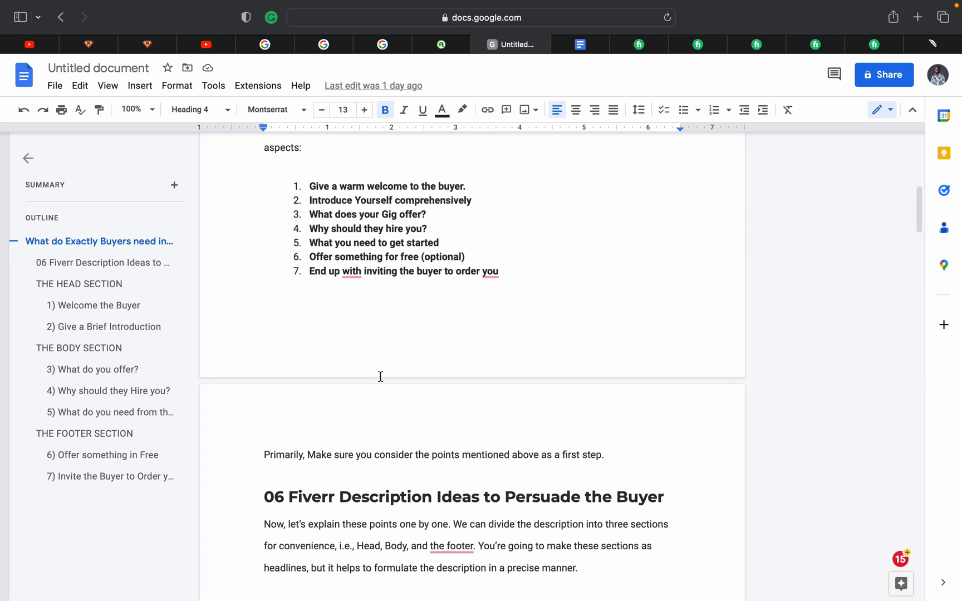
{"action": "scroll", "coordinate": [380, 377], "scroll_direction": "down", "scroll_amount": 10}
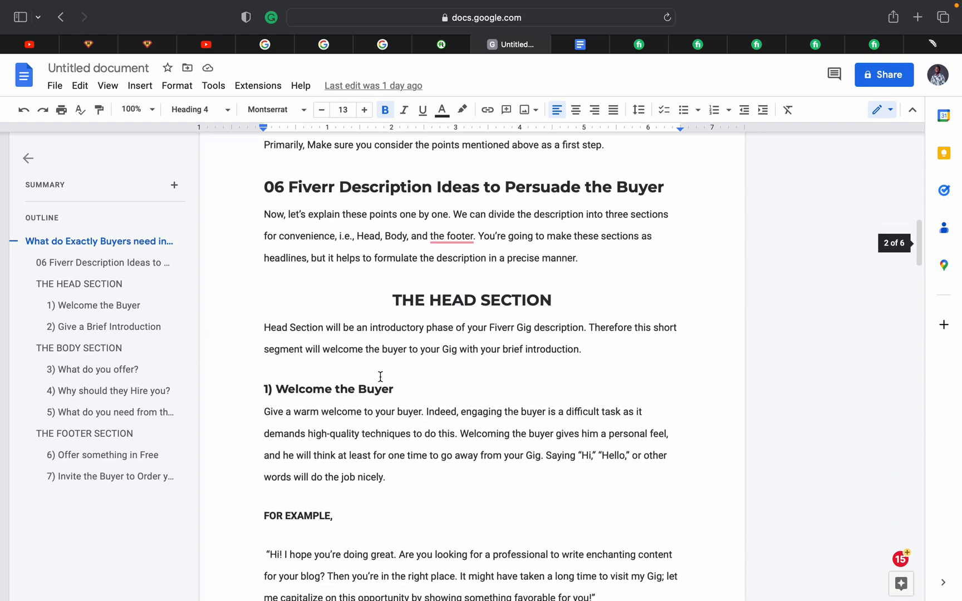
{"action": "scroll", "coordinate": [380, 376], "scroll_direction": "down", "scroll_amount": 1}
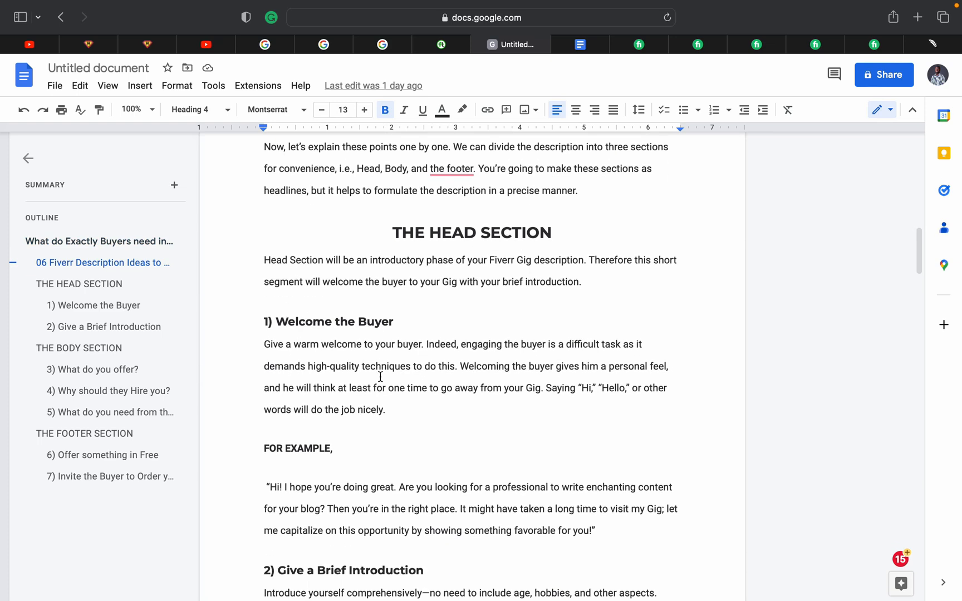
{"action": "scroll", "coordinate": [380, 376], "scroll_direction": "down", "scroll_amount": 1}
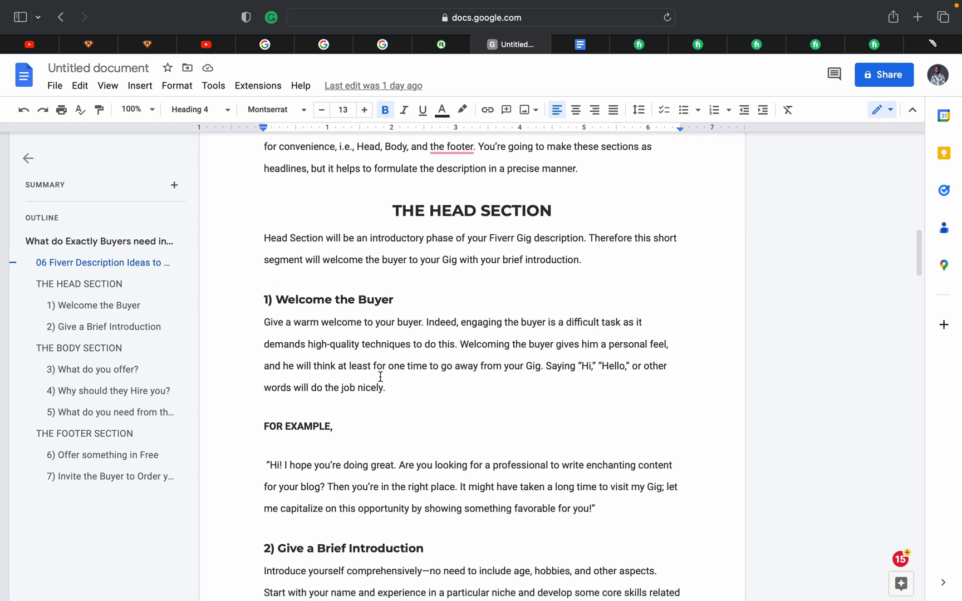
{"action": "scroll", "coordinate": [381, 376], "scroll_direction": "down", "scroll_amount": 1}
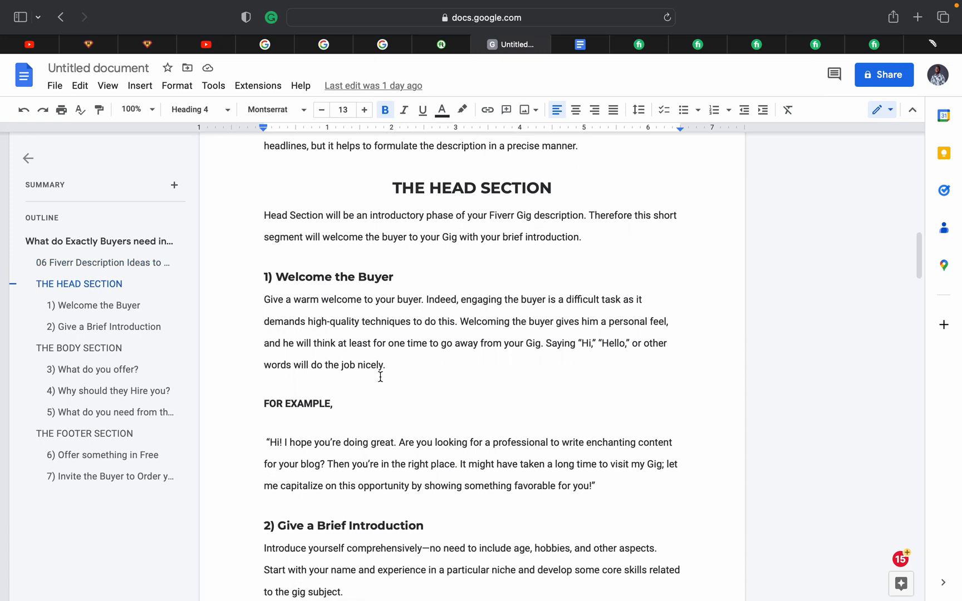
{"action": "scroll", "coordinate": [380, 376], "scroll_direction": "down", "scroll_amount": 2}
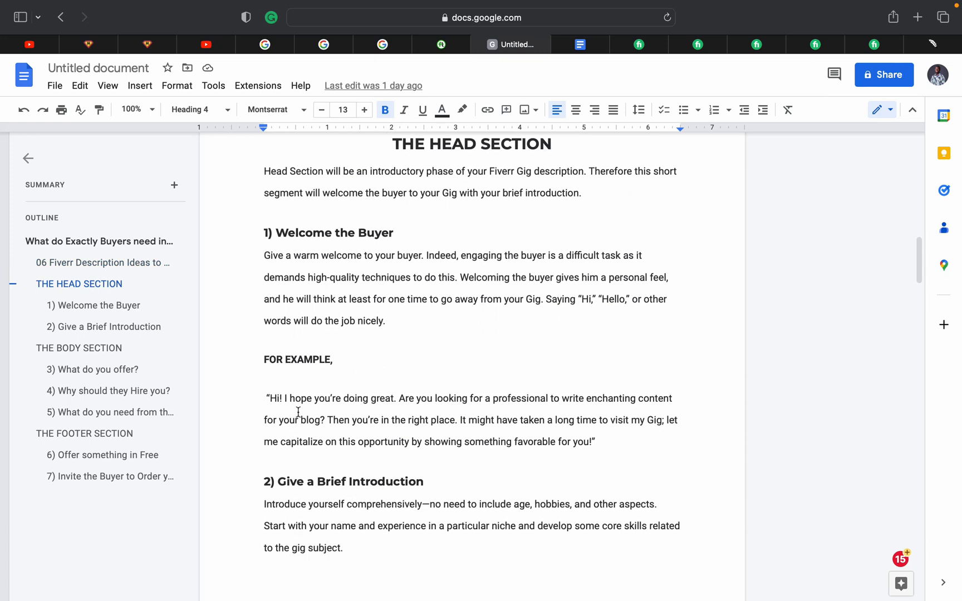
{"action": "scroll", "coordinate": [298, 412], "scroll_direction": "down", "scroll_amount": 2}
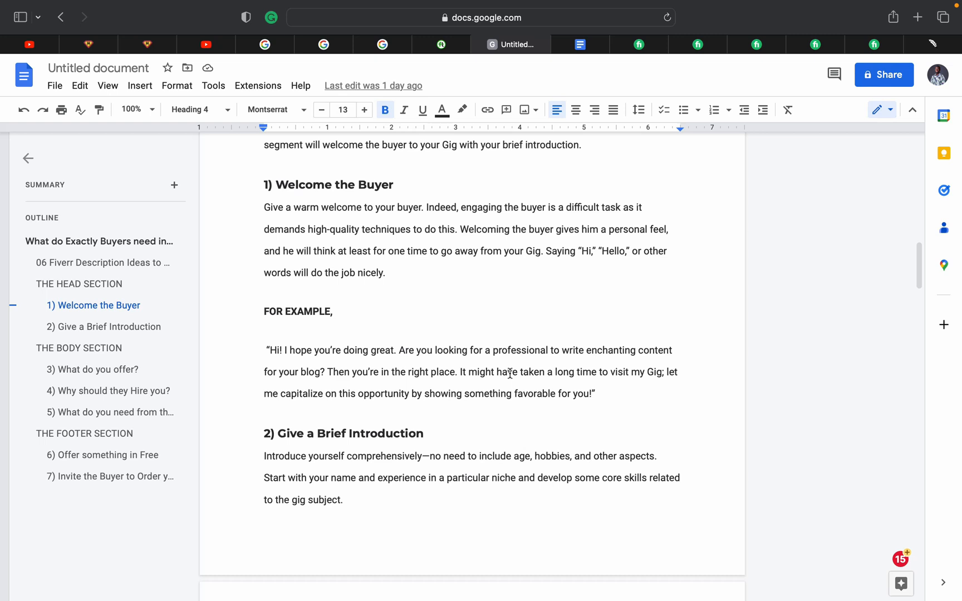
{"action": "scroll", "coordinate": [510, 373], "scroll_direction": "down", "scroll_amount": 2}
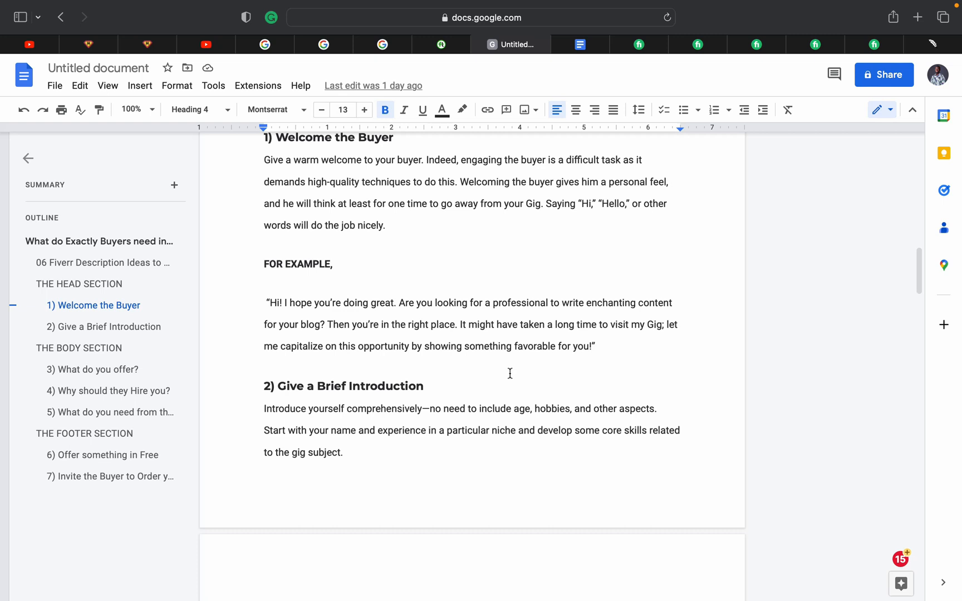
{"action": "scroll", "coordinate": [510, 373], "scroll_direction": "down", "scroll_amount": 1}
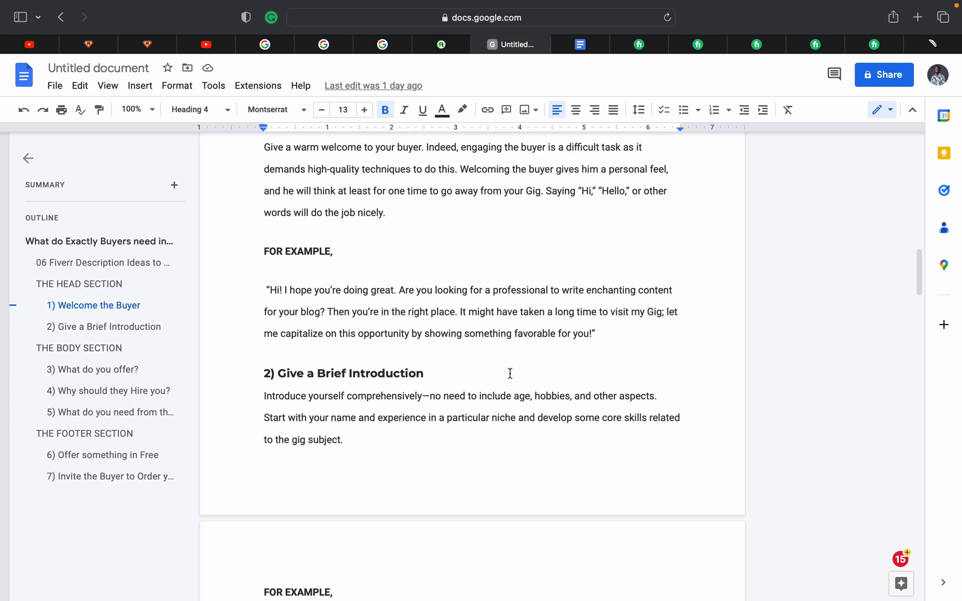
{"action": "scroll", "coordinate": [510, 373], "scroll_direction": "down", "scroll_amount": 4}
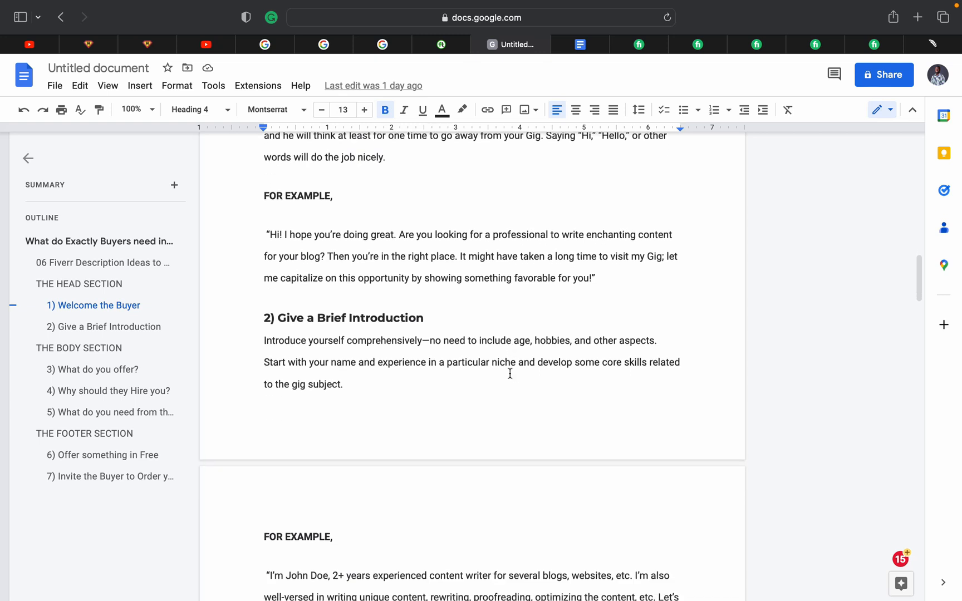
{"action": "scroll", "coordinate": [510, 373], "scroll_direction": "down", "scroll_amount": 2}
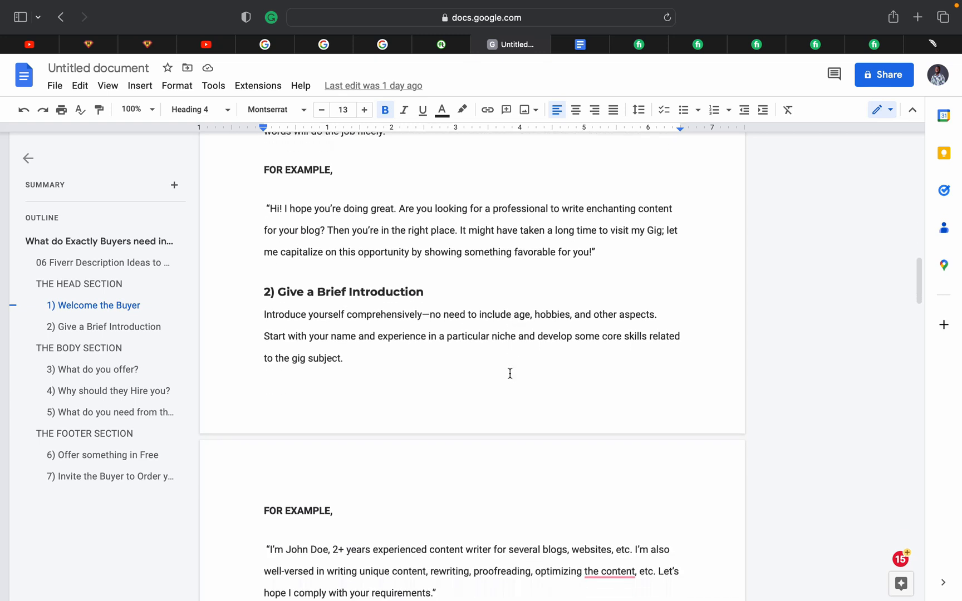
{"action": "scroll", "coordinate": [510, 373], "scroll_direction": "down", "scroll_amount": 2}
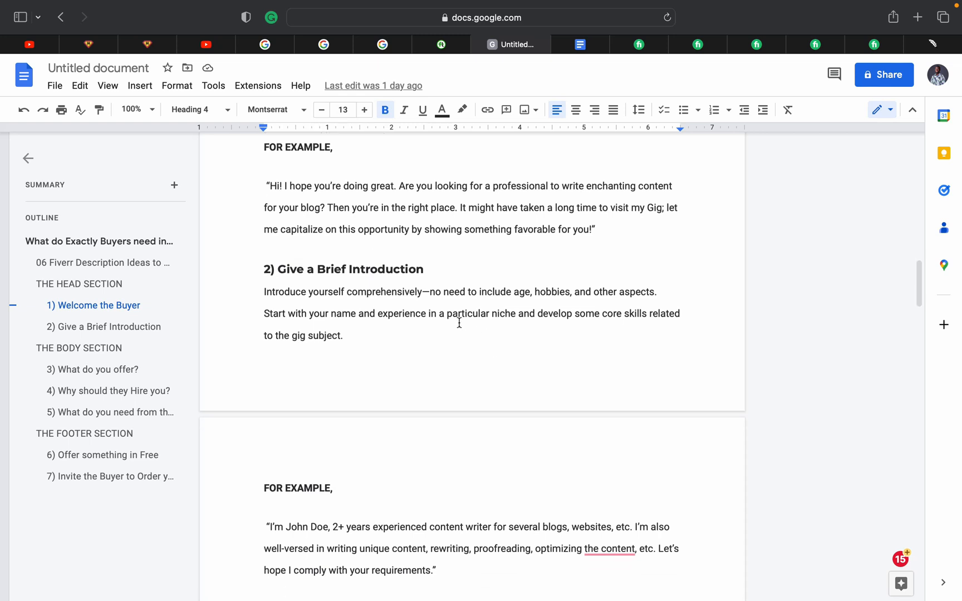
{"action": "scroll", "coordinate": [459, 322], "scroll_direction": "down", "scroll_amount": 5}
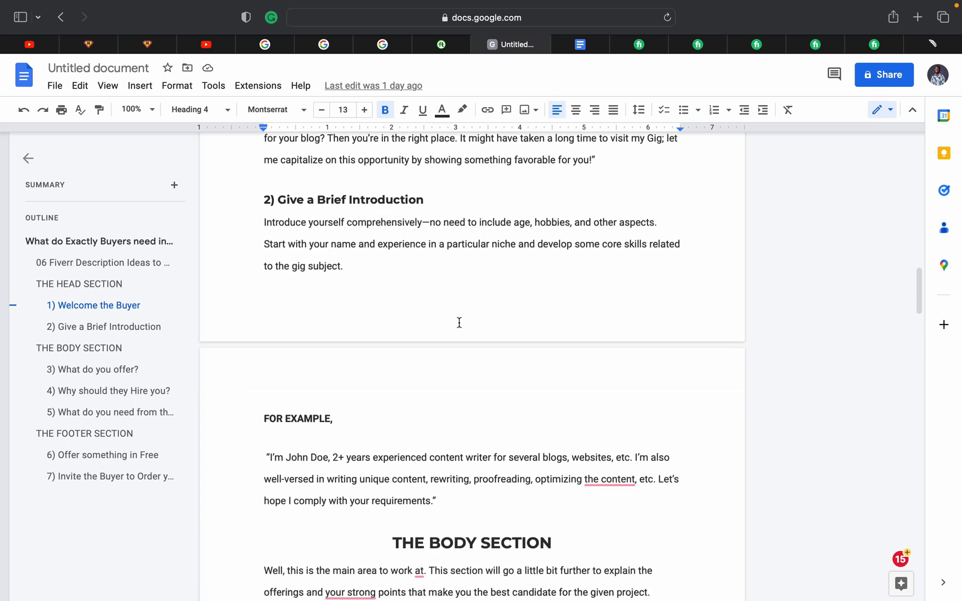
{"action": "scroll", "coordinate": [459, 322], "scroll_direction": "down", "scroll_amount": 2}
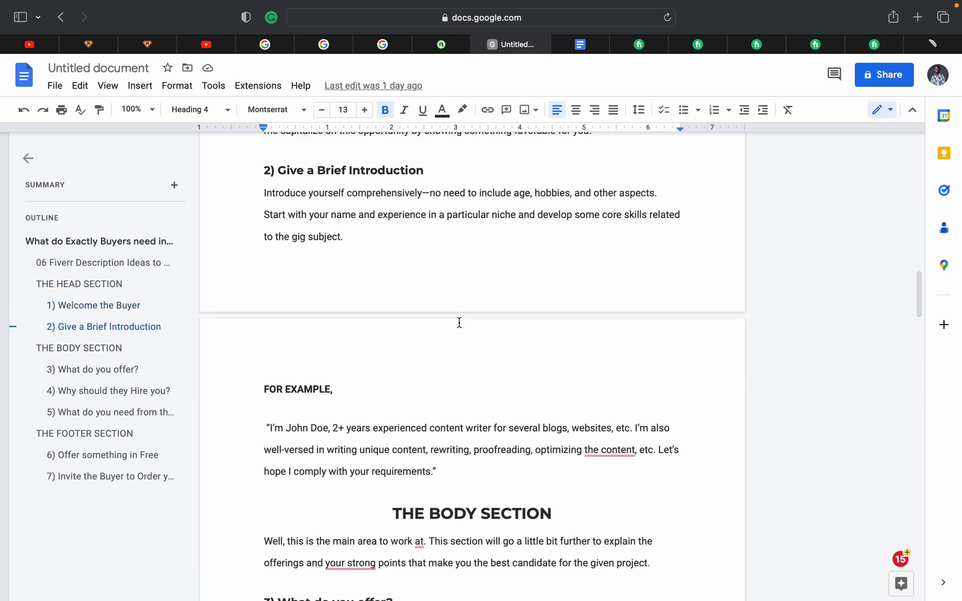
{"action": "scroll", "coordinate": [459, 322], "scroll_direction": "down", "scroll_amount": 3}
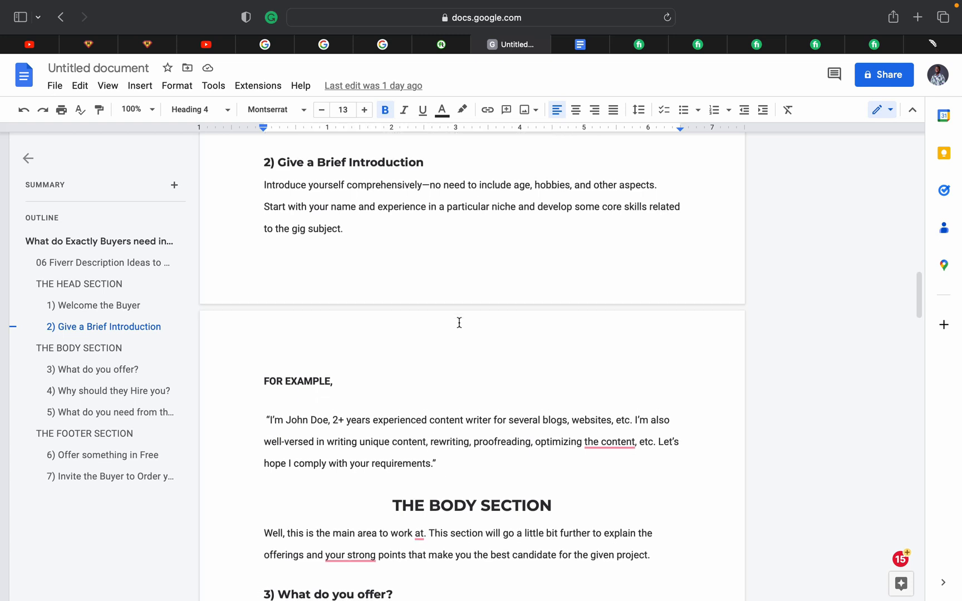
{"action": "scroll", "coordinate": [317, 358], "scroll_direction": "down", "scroll_amount": 1}
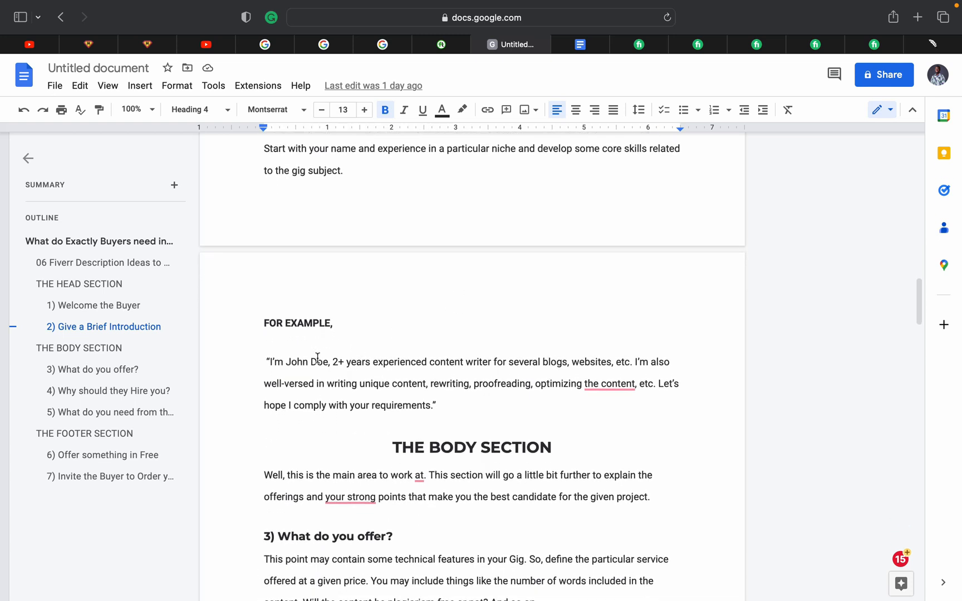
{"action": "scroll", "coordinate": [295, 375], "scroll_direction": "down", "scroll_amount": 2}
{"action": "scroll", "coordinate": [296, 375], "scroll_direction": "down", "scroll_amount": 1}
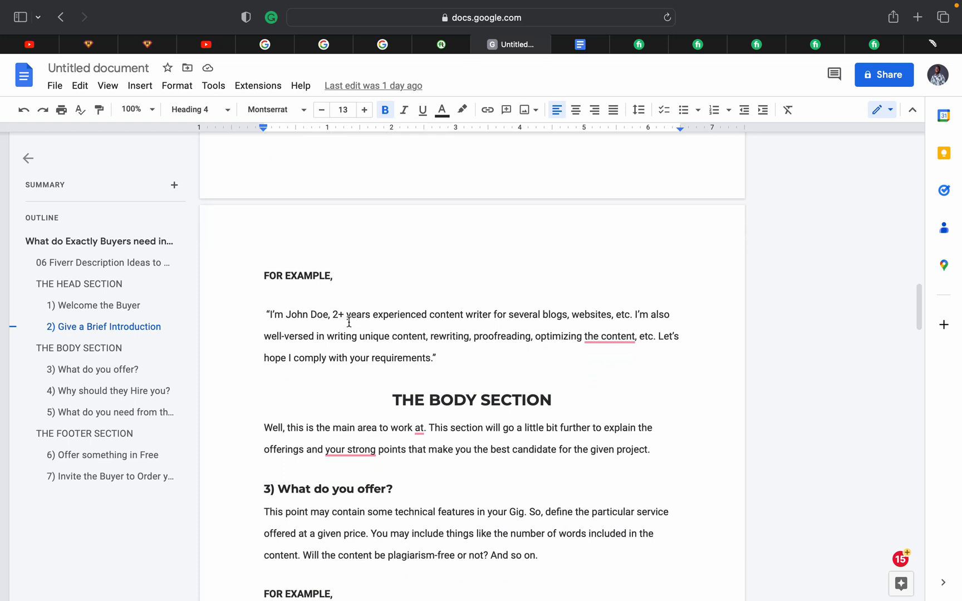
{"action": "scroll", "coordinate": [349, 323], "scroll_direction": "down", "scroll_amount": 1}
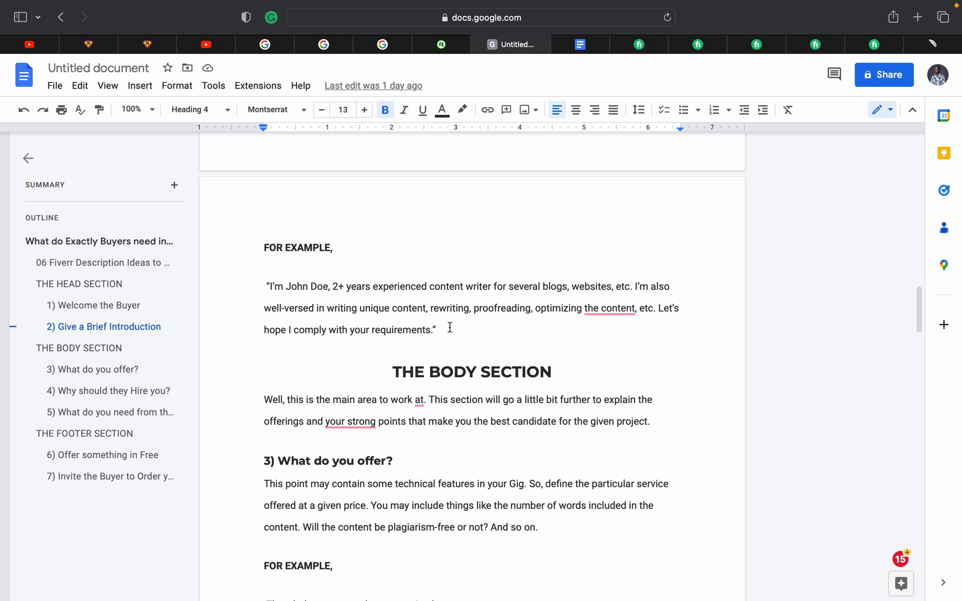
{"action": "scroll", "coordinate": [449, 328], "scroll_direction": "down", "scroll_amount": 1}
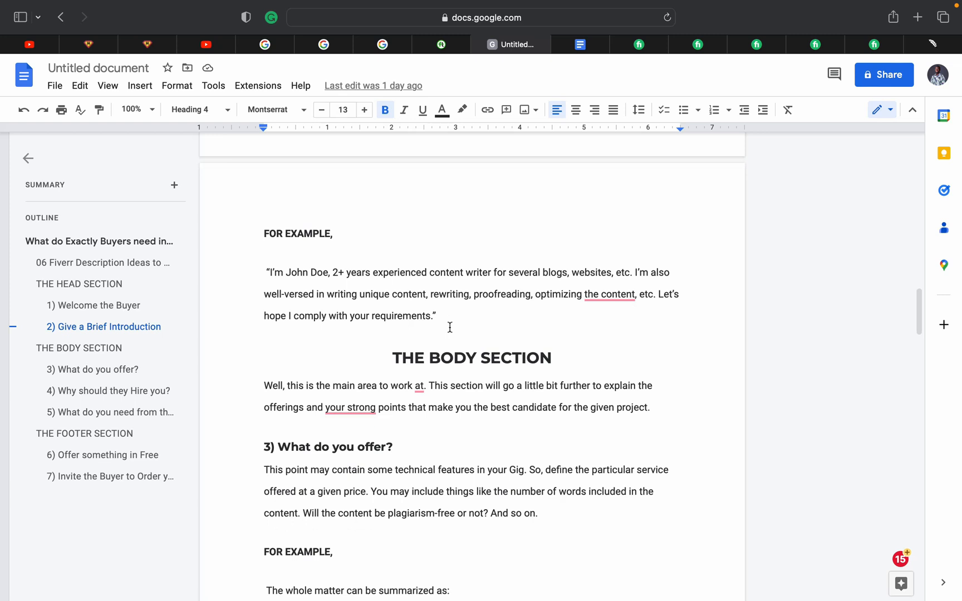
{"action": "left_click", "coordinate": [326, 271]}
Replace the quote's placeholder name with the writer's own name followed by a comma
{"action": "key", "text": "BackSpace"}
{"action": "key", "text": "BackSpace"}
{"action": "key", "text": "BackSpace"}
{"action": "key", "text": "BackSpace"}
{"action": "key", "text": "BackSpace"}
{"action": "key", "text": "BackSpace"}
{"action": "key", "text": "BackSpace"}
{"action": "key", "text": "BackSpace"}
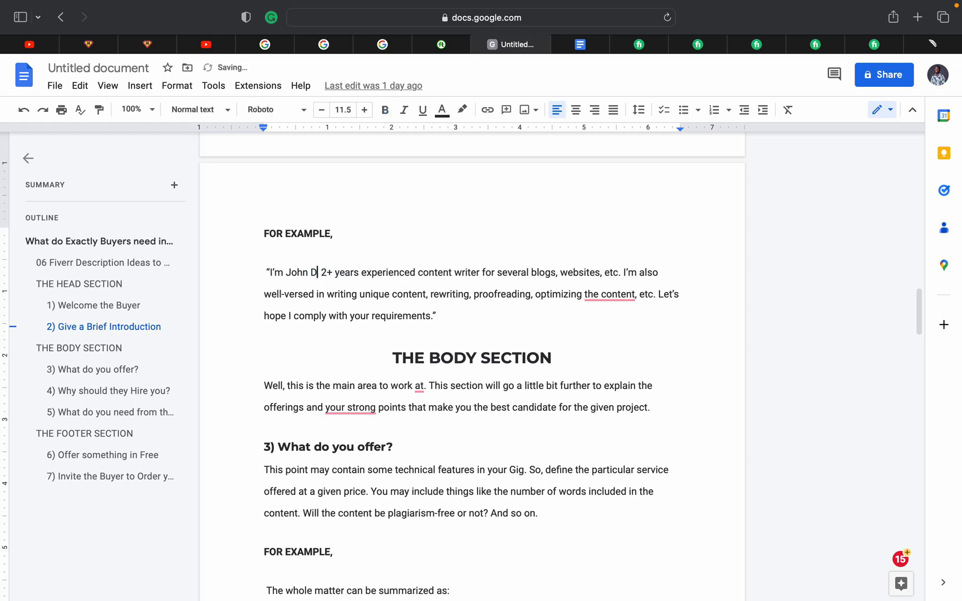
{"action": "type", "text": "Soliu "}
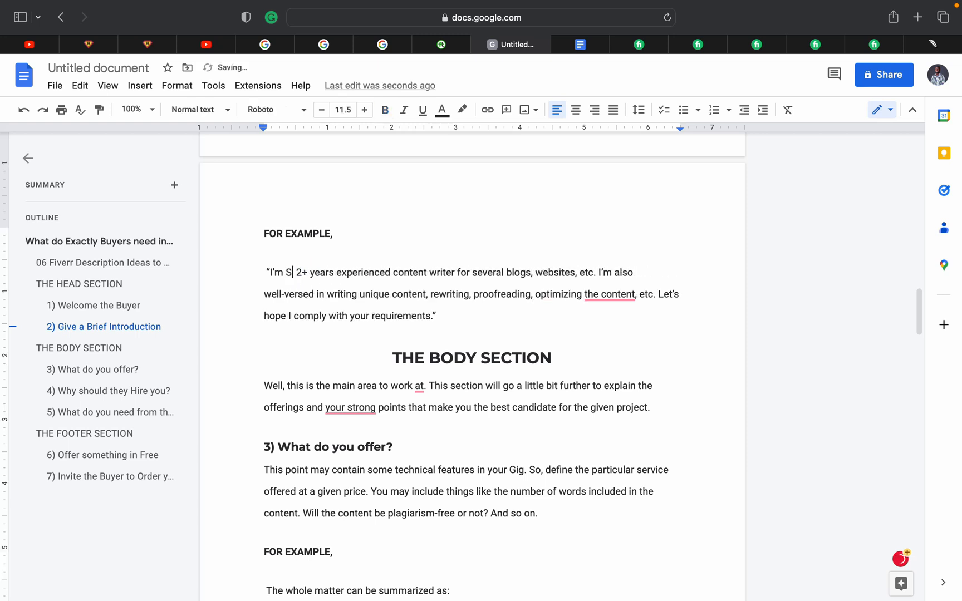
{"action": "type", "text": "musiba"}
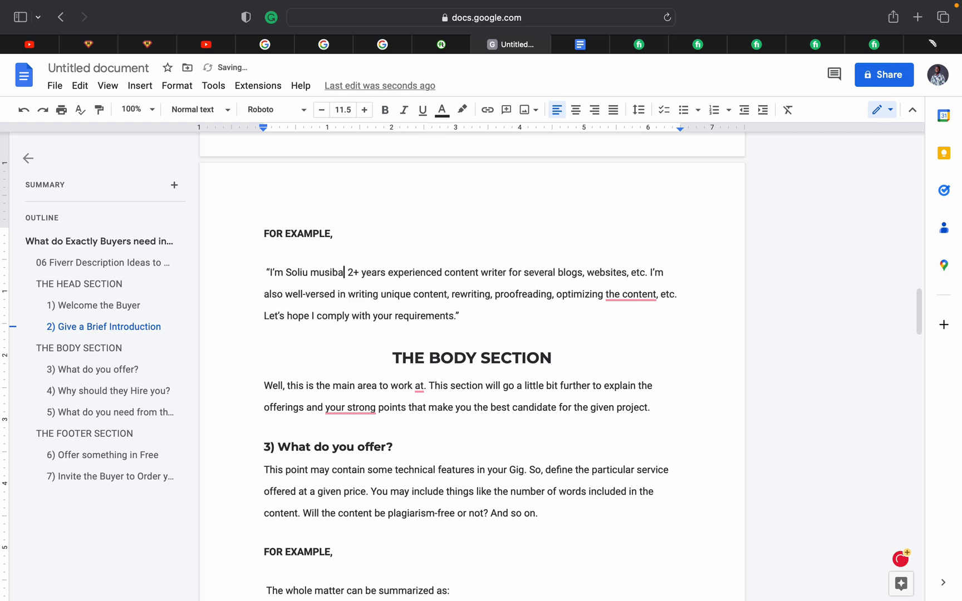
{"action": "type", "text": "u,"}
{"action": "scroll", "coordinate": [472, 367], "scroll_direction": "down", "scroll_amount": 1}
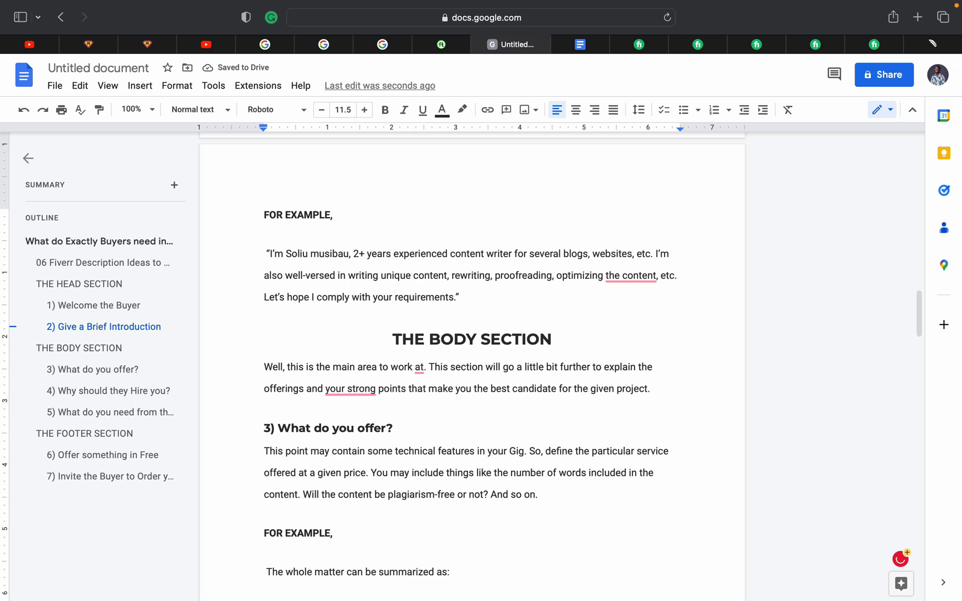
{"action": "scroll", "coordinate": [356, 388], "scroll_direction": "down", "scroll_amount": 3}
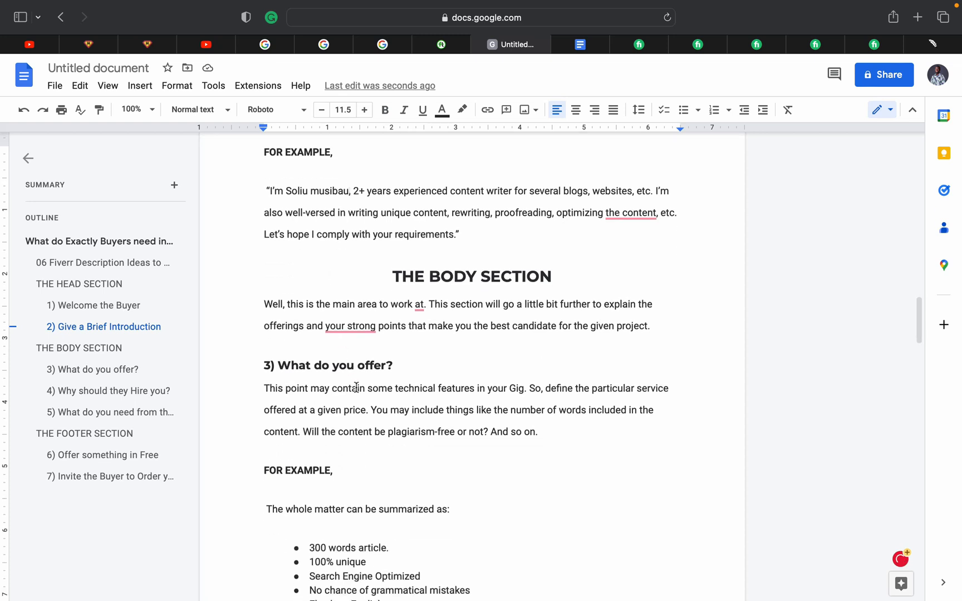
{"action": "scroll", "coordinate": [357, 387], "scroll_direction": "down", "scroll_amount": 1}
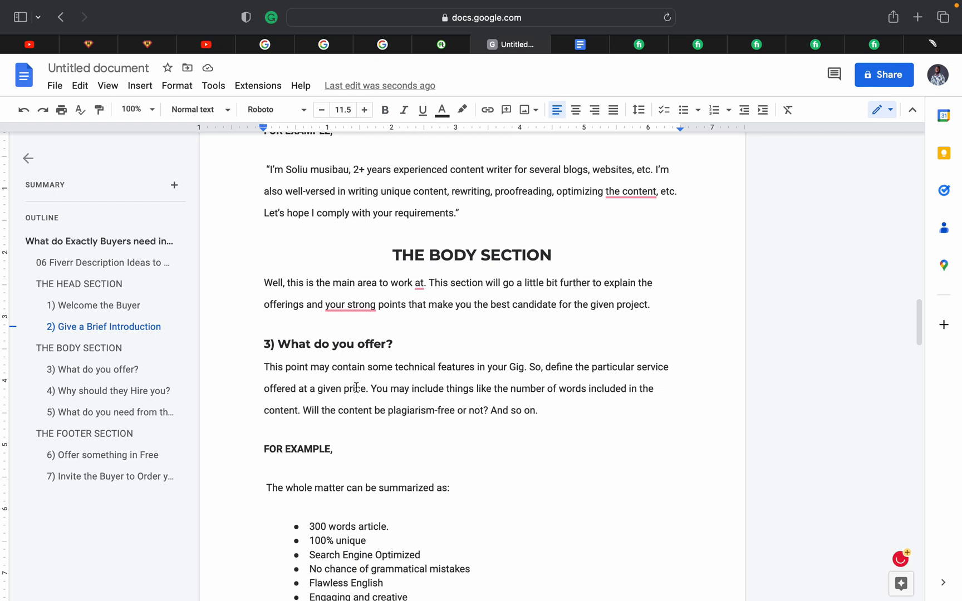
{"action": "scroll", "coordinate": [357, 388], "scroll_direction": "down", "scroll_amount": 4}
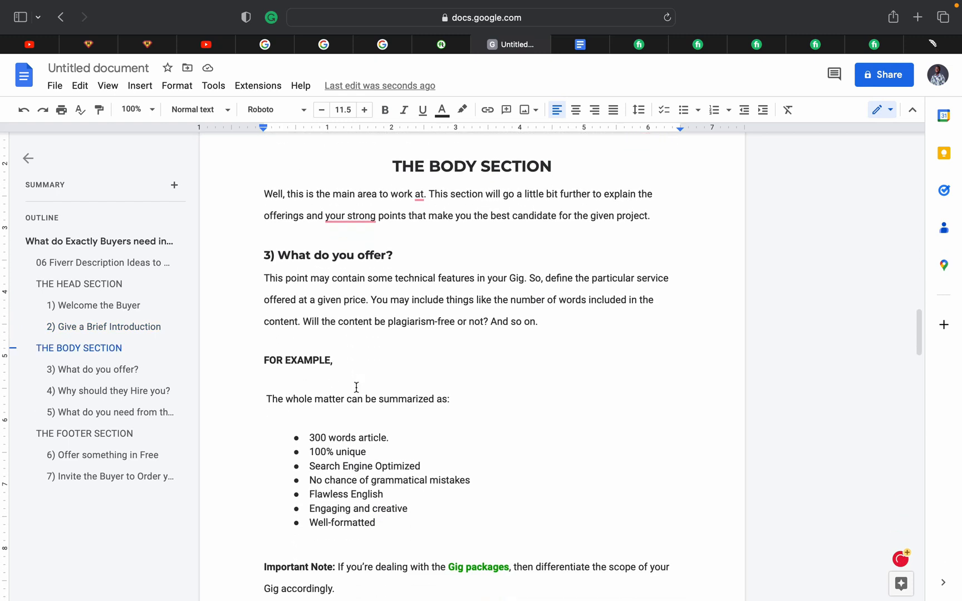
{"action": "scroll", "coordinate": [356, 387], "scroll_direction": "down", "scroll_amount": 3}
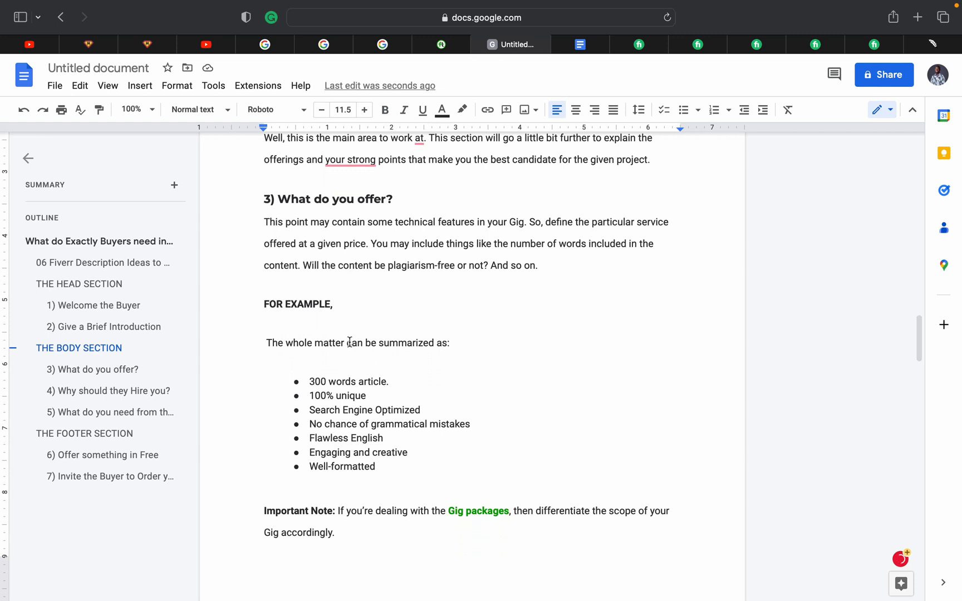
Scroll past the seven 'What do you offer?' deliverables to '4) Why should they Hire you?'
{"action": "scroll", "coordinate": [350, 341], "scroll_direction": "down", "scroll_amount": 2}
{"action": "scroll", "coordinate": [374, 344], "scroll_direction": "down", "scroll_amount": 1}
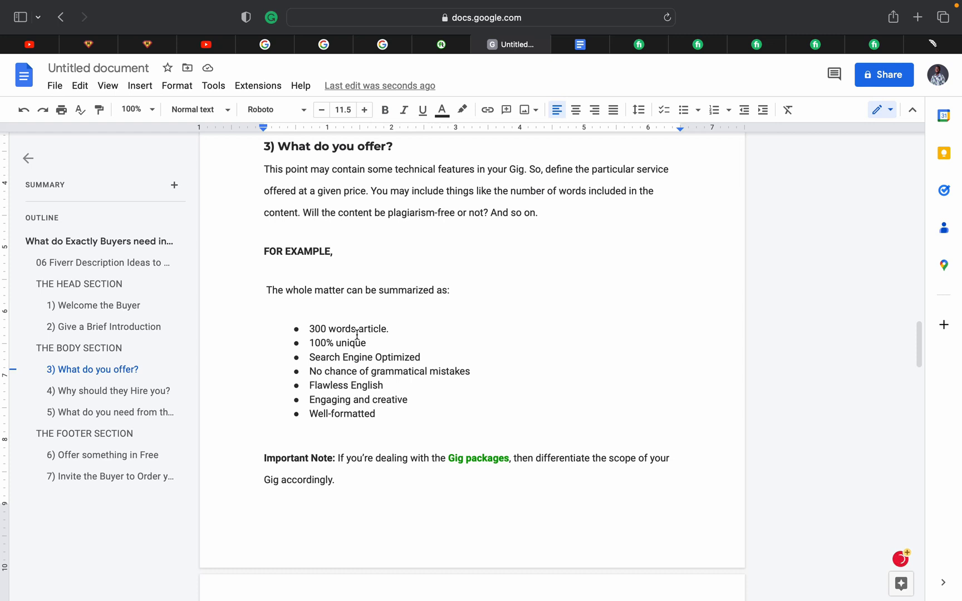
{"action": "scroll", "coordinate": [357, 334], "scroll_direction": "down", "scroll_amount": 1}
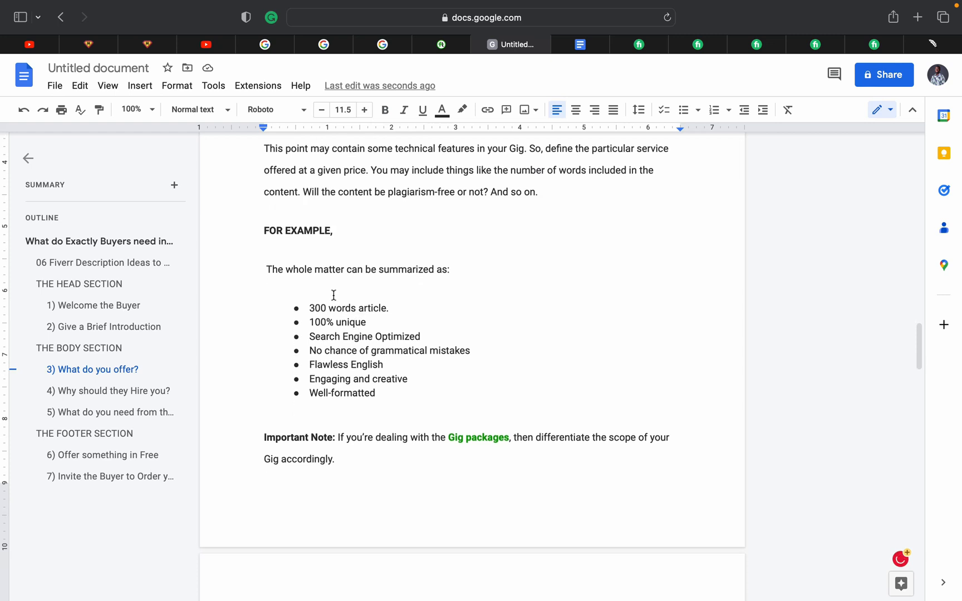
{"action": "scroll", "coordinate": [336, 295], "scroll_direction": "down", "scroll_amount": 1}
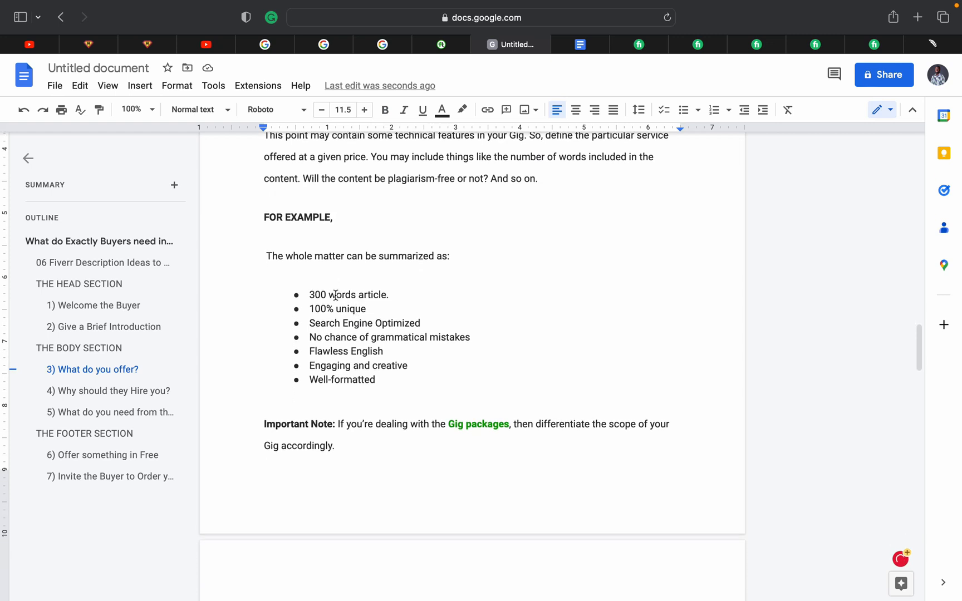
{"action": "scroll", "coordinate": [343, 343], "scroll_direction": "down", "scroll_amount": 2}
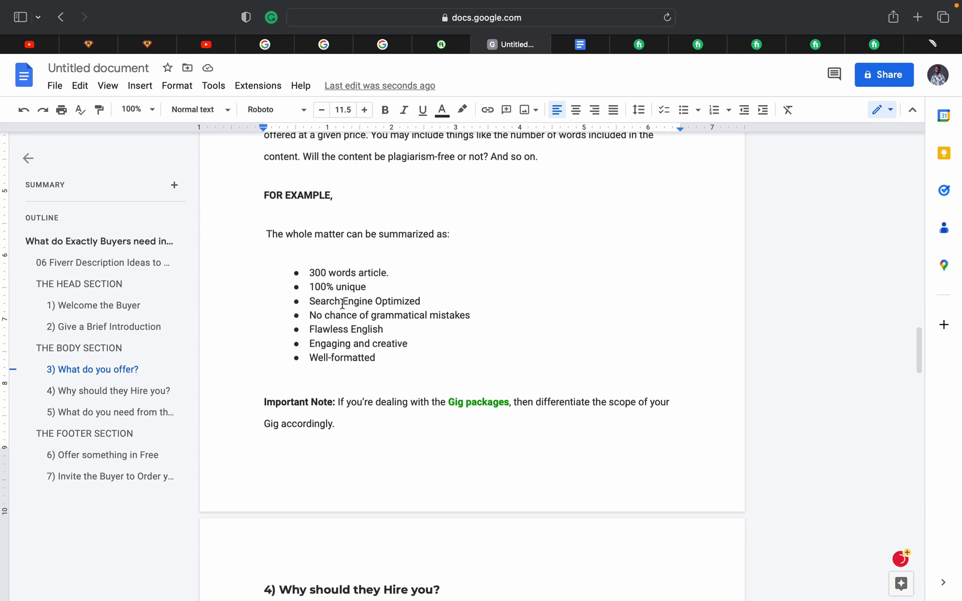
{"action": "scroll", "coordinate": [343, 334], "scroll_direction": "down", "scroll_amount": 1}
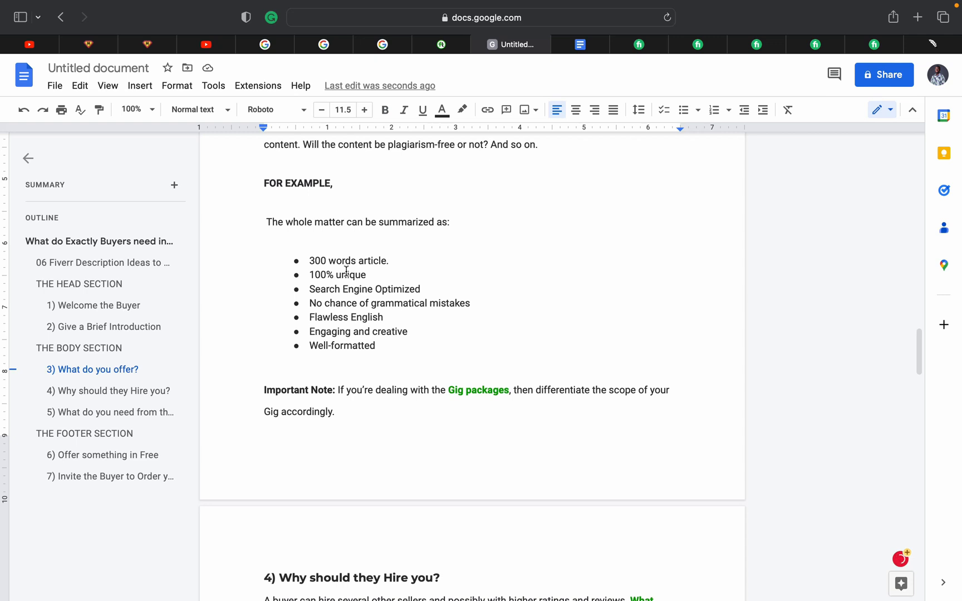
{"action": "scroll", "coordinate": [346, 271], "scroll_direction": "down", "scroll_amount": 1}
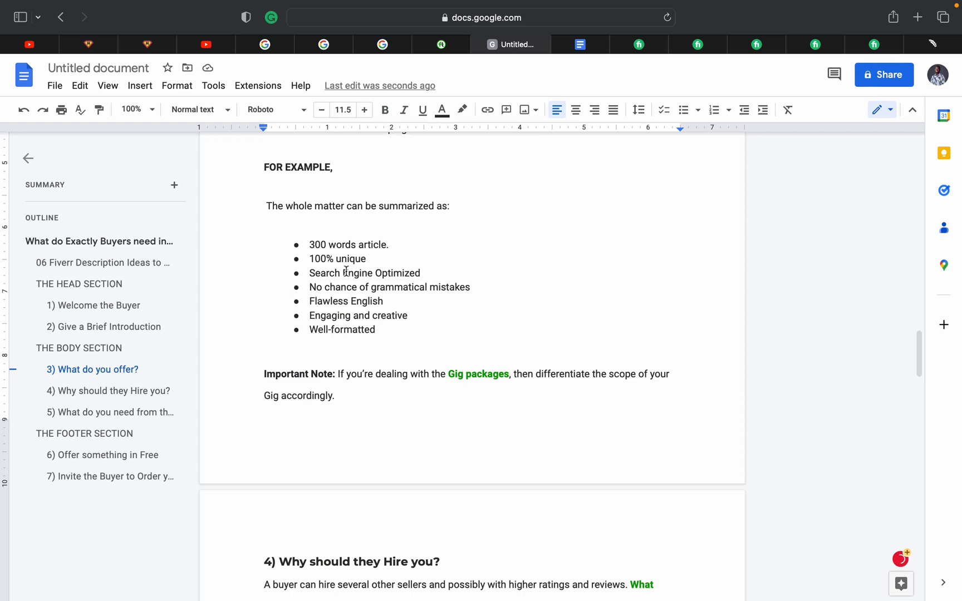
{"action": "scroll", "coordinate": [346, 271], "scroll_direction": "down", "scroll_amount": 1}
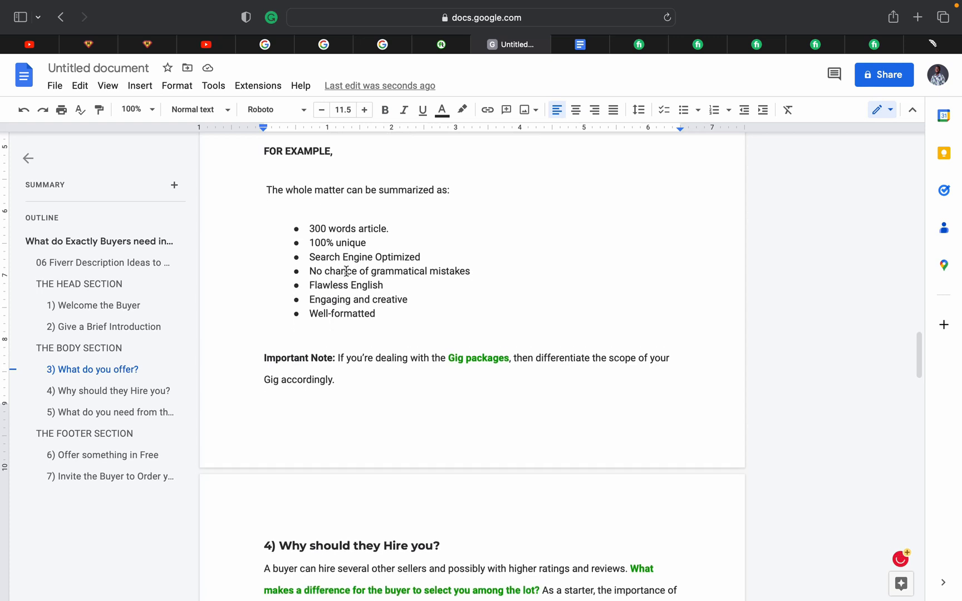
{"action": "scroll", "coordinate": [346, 271], "scroll_direction": "down", "scroll_amount": 1}
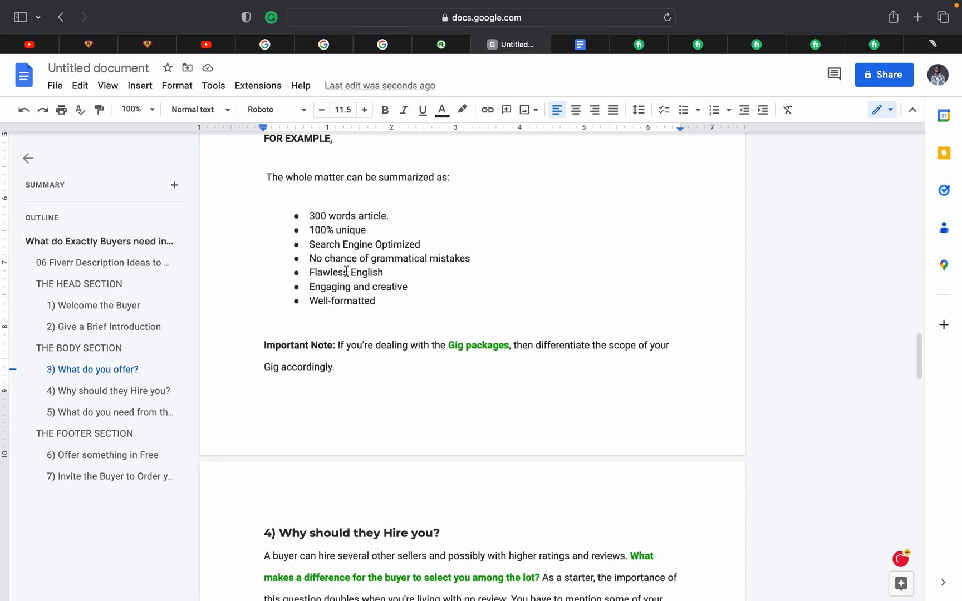
{"action": "scroll", "coordinate": [346, 271], "scroll_direction": "up", "scroll_amount": 1}
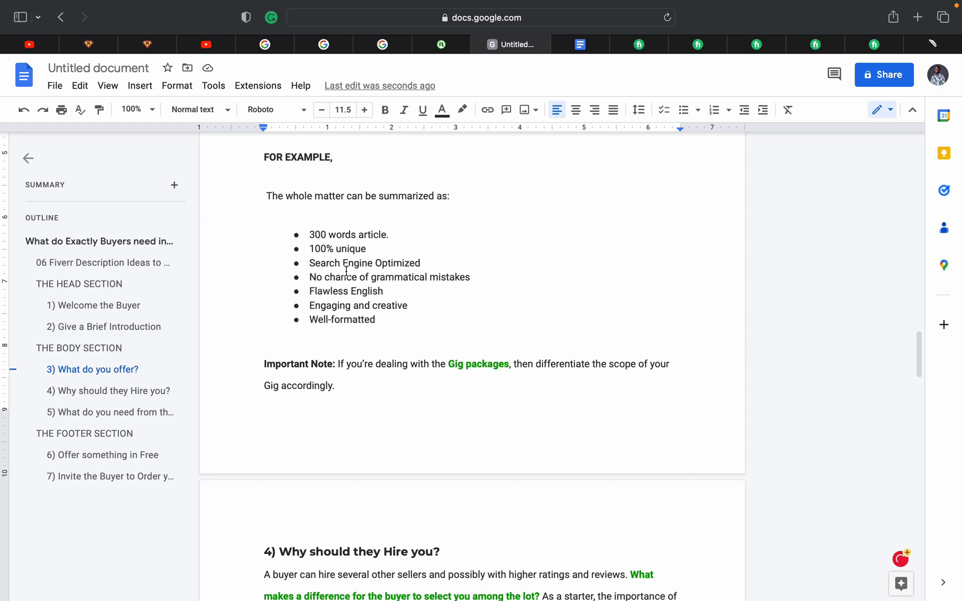
{"action": "scroll", "coordinate": [346, 271], "scroll_direction": "down", "scroll_amount": 7}
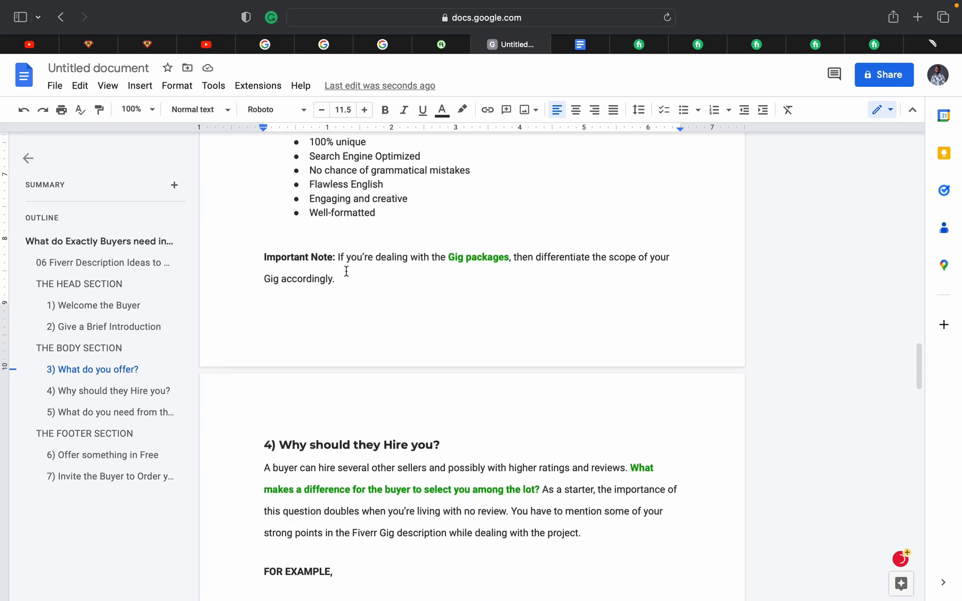
Read section 4's five work-scope points down to the highlighted points ending 'No compromise on quality'
{"action": "scroll", "coordinate": [346, 271], "scroll_direction": "down", "scroll_amount": 10}
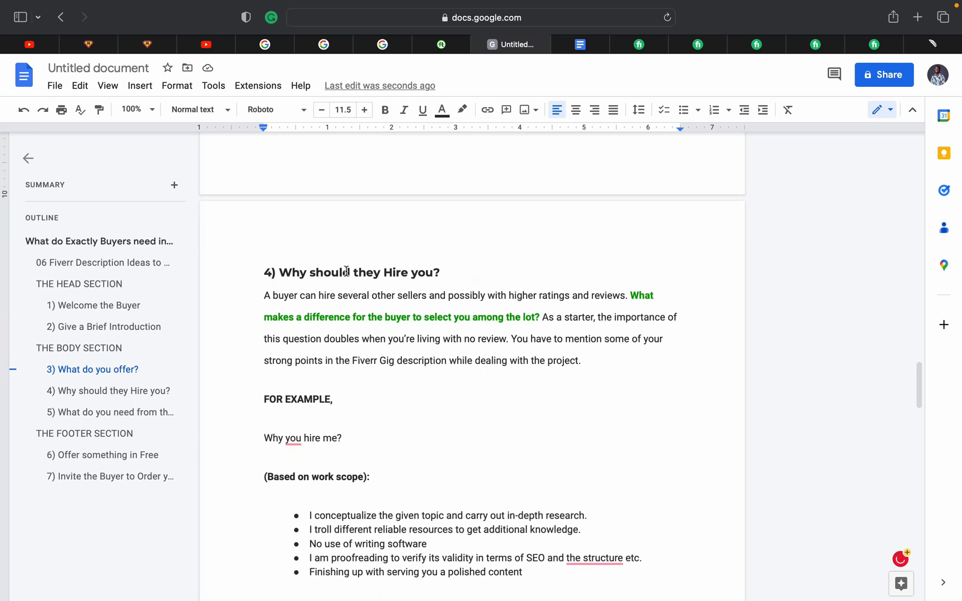
{"action": "scroll", "coordinate": [346, 271], "scroll_direction": "down", "scroll_amount": 8}
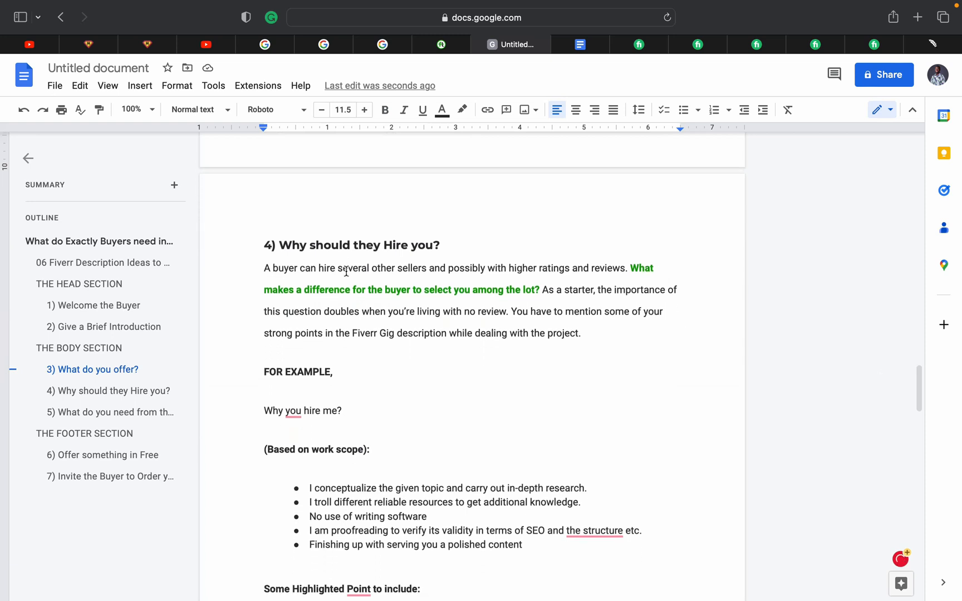
{"action": "scroll", "coordinate": [347, 271], "scroll_direction": "down", "scroll_amount": 3}
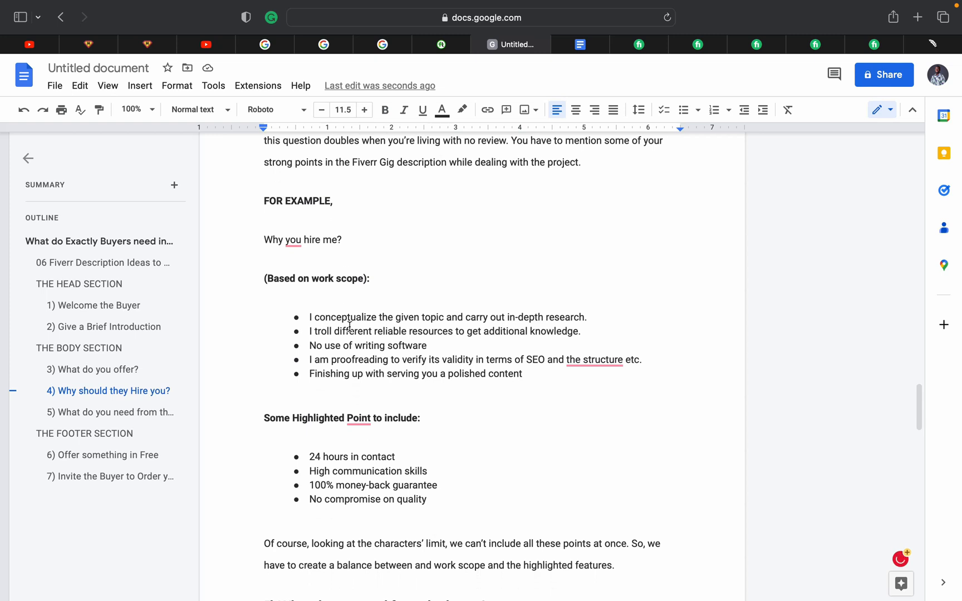
{"action": "scroll", "coordinate": [350, 327], "scroll_direction": "down", "scroll_amount": 2}
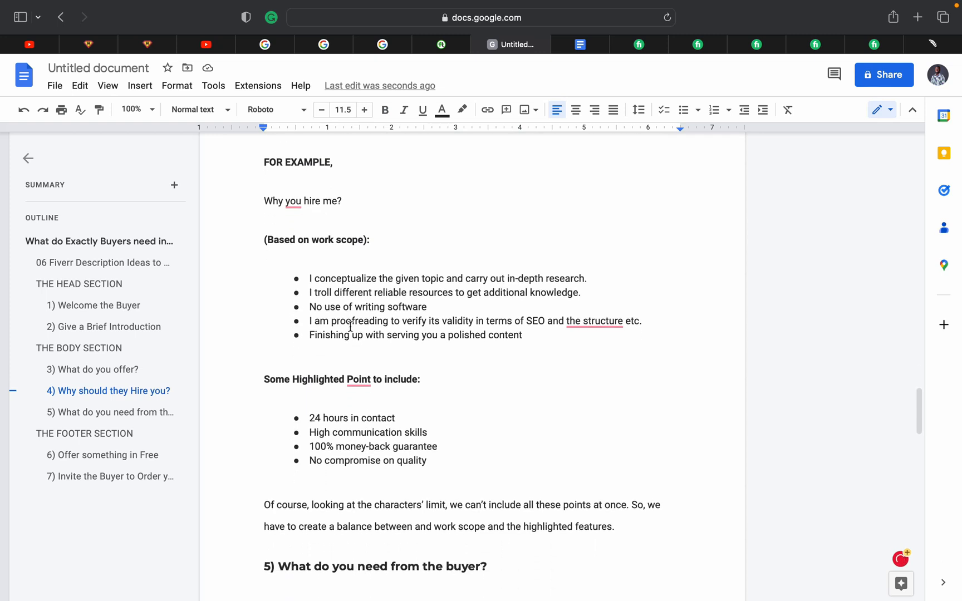
{"action": "mouse_move", "coordinate": [355, 378]}
{"action": "scroll", "coordinate": [322, 434], "scroll_direction": "down", "scroll_amount": 2}
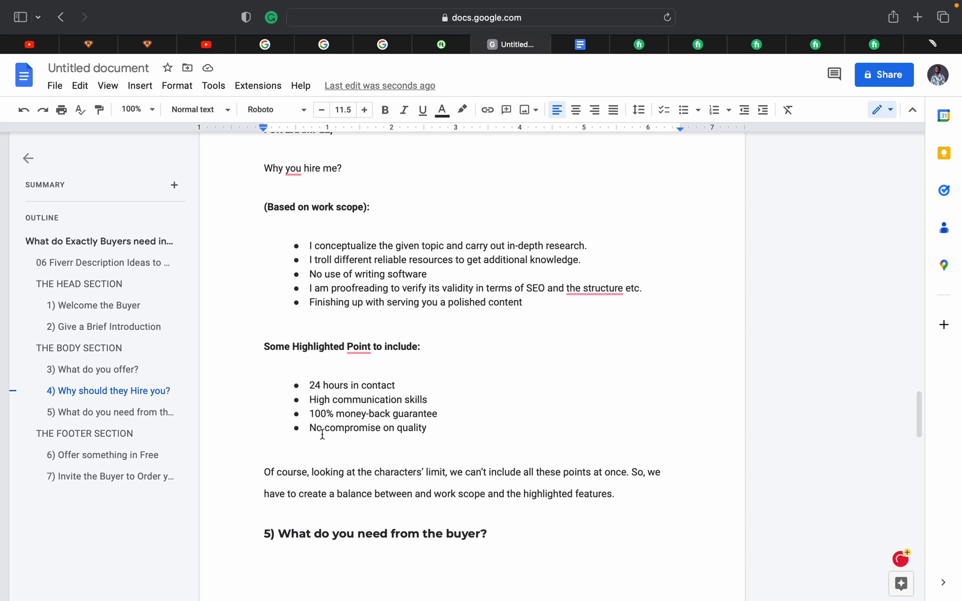
{"action": "scroll", "coordinate": [322, 434], "scroll_direction": "down", "scroll_amount": 1}
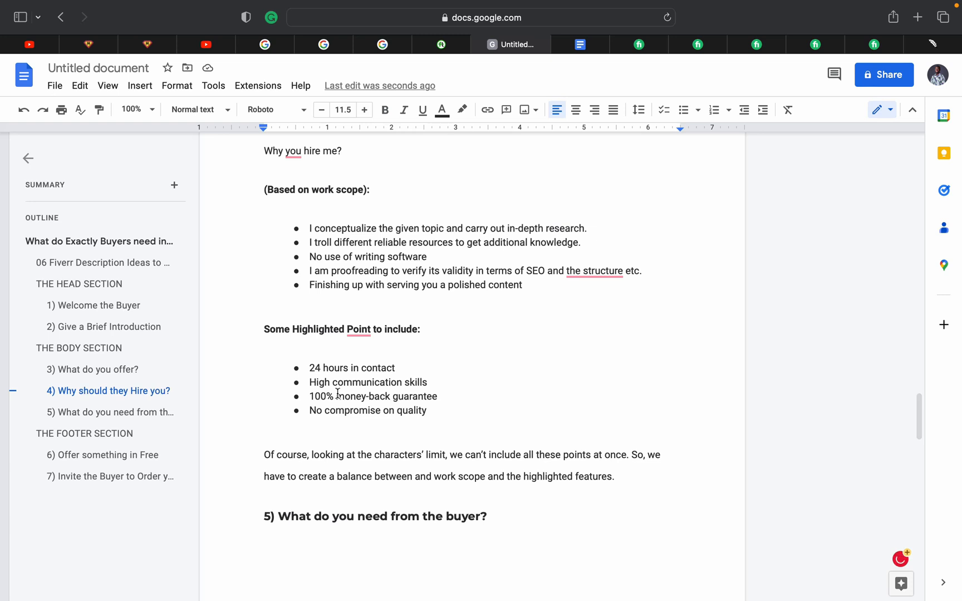
{"action": "scroll", "coordinate": [338, 394], "scroll_direction": "down", "scroll_amount": 1}
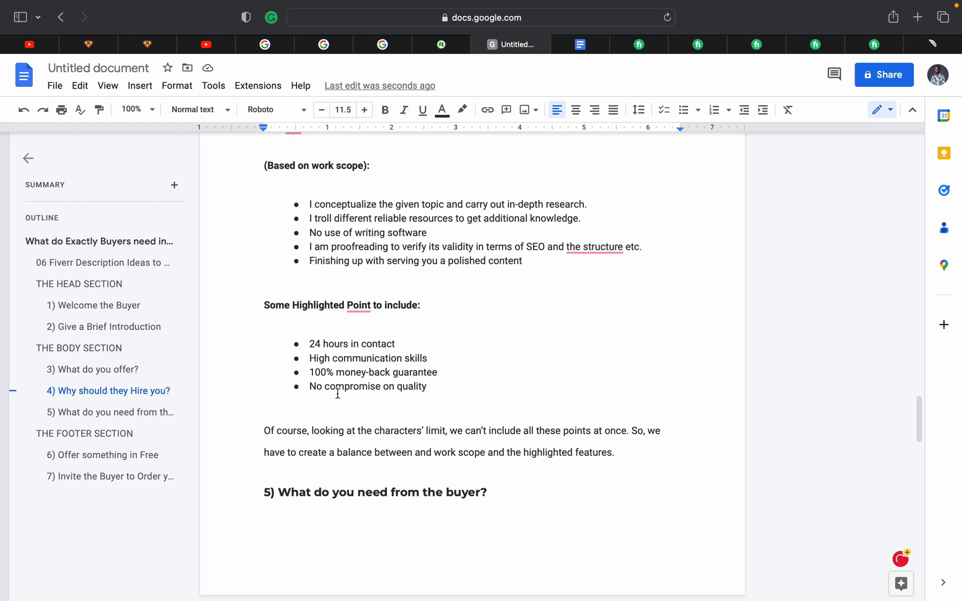
Add 'Unlimited revision' as a new bullet after 'No compromise on quality'
{"action": "left_click", "coordinate": [426, 388]}
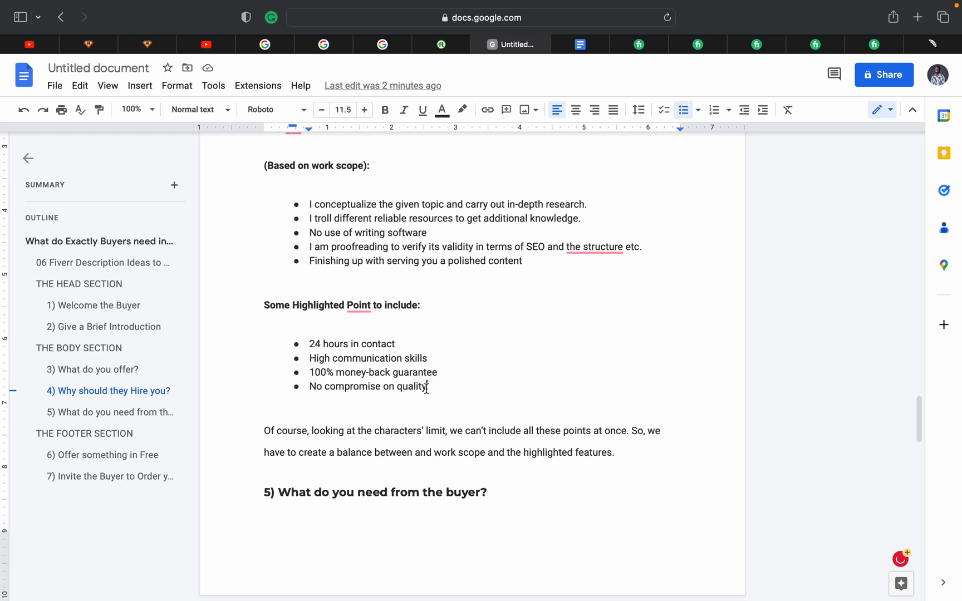
{"action": "key", "text": "Return"}
{"action": "type", "text": "Unlim"}
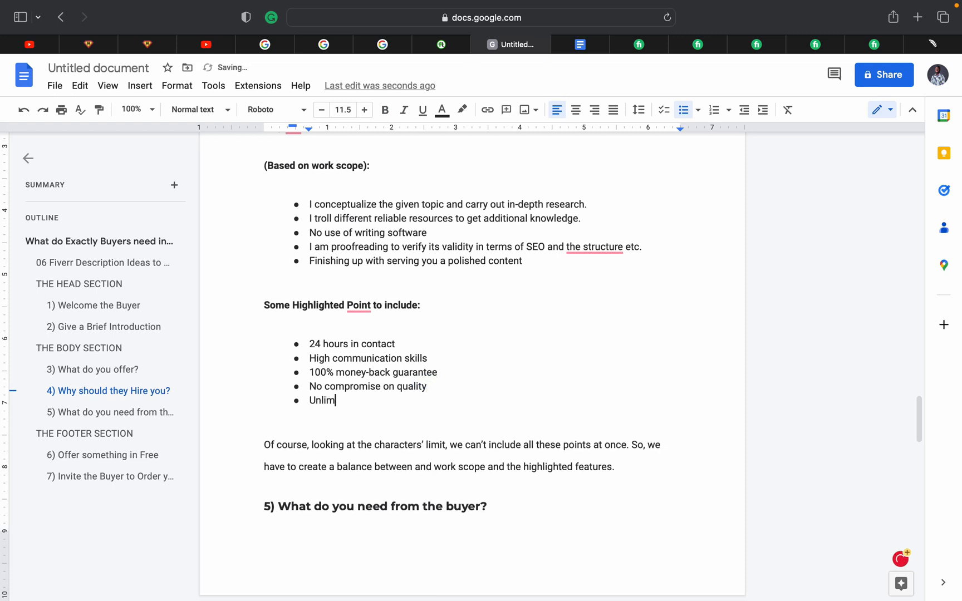
{"action": "type", "text": "ited revision"}
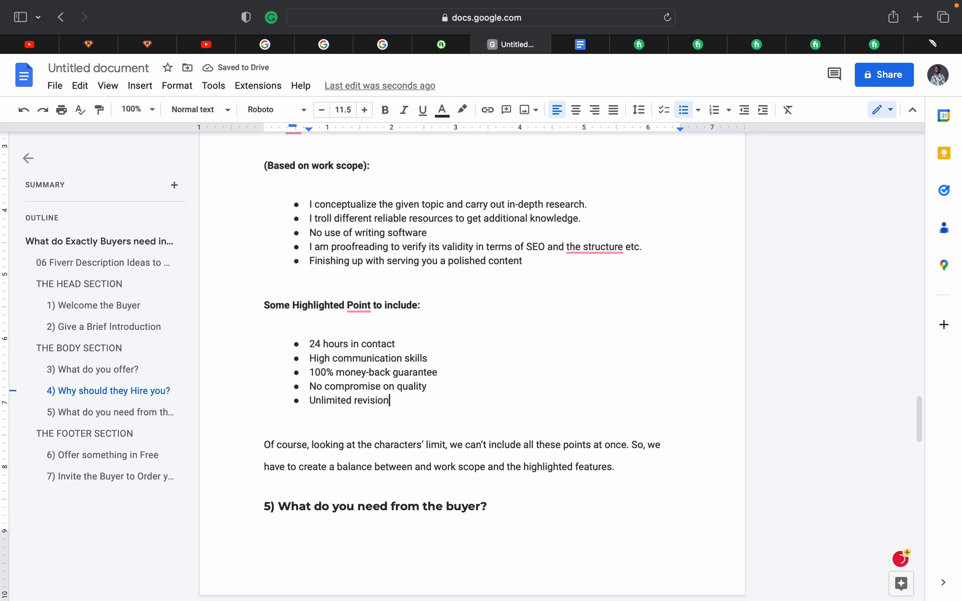
{"action": "scroll", "coordinate": [472, 364], "scroll_direction": "down", "scroll_amount": 2}
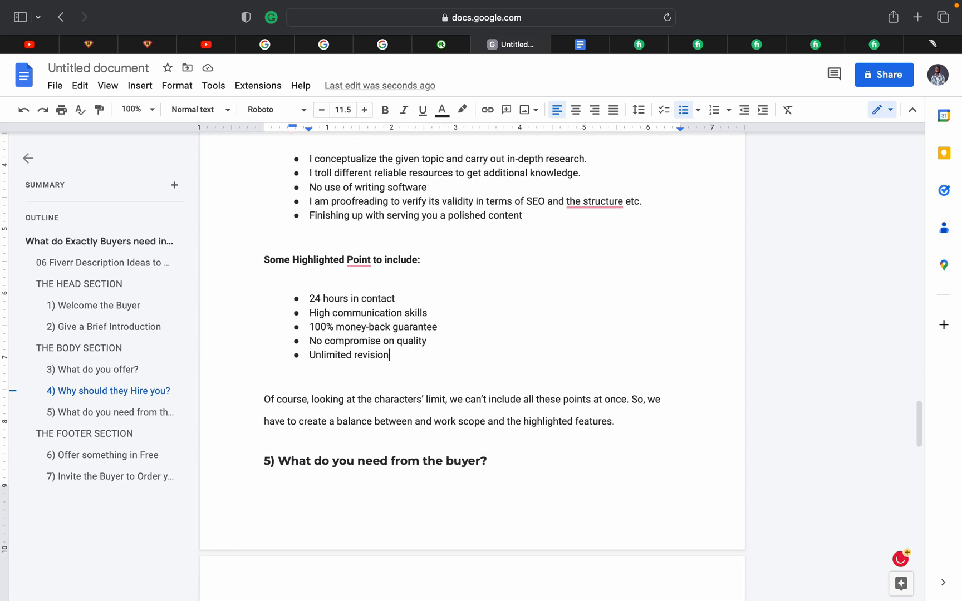
Scroll past section 5's three buyer requirements to THE FOOTER SECTION and '6) Offer something in Free'
{"action": "scroll", "coordinate": [472, 364], "scroll_direction": "down", "scroll_amount": 5}
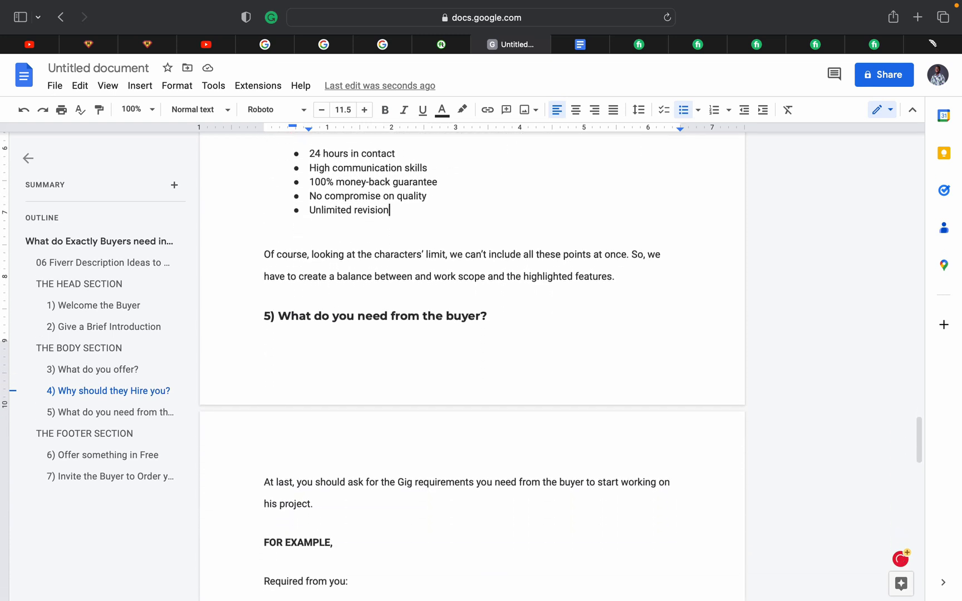
{"action": "scroll", "coordinate": [369, 418], "scroll_direction": "down", "scroll_amount": 1}
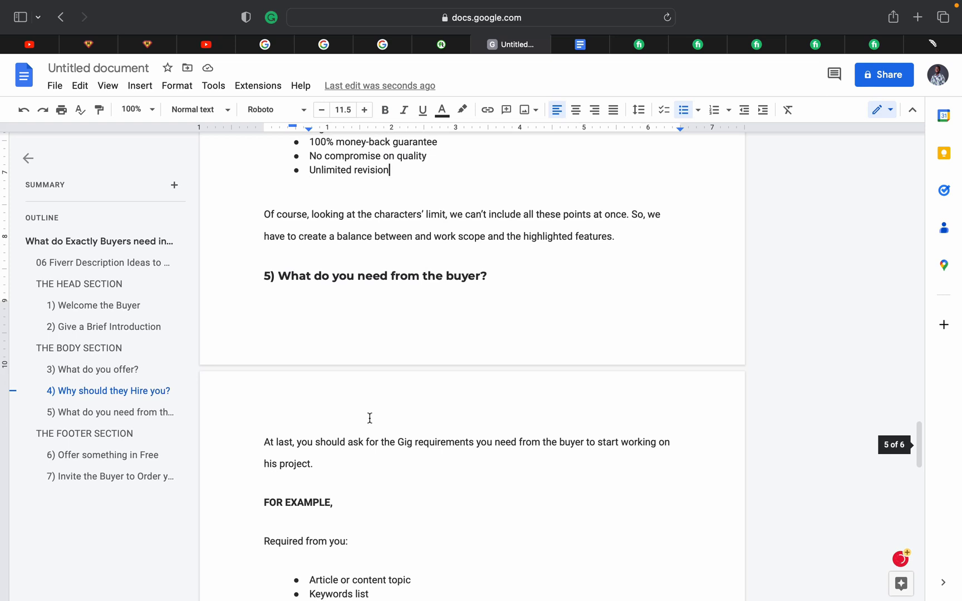
{"action": "scroll", "coordinate": [370, 418], "scroll_direction": "down", "scroll_amount": 3}
{"action": "scroll", "coordinate": [370, 418], "scroll_direction": "down", "scroll_amount": 1}
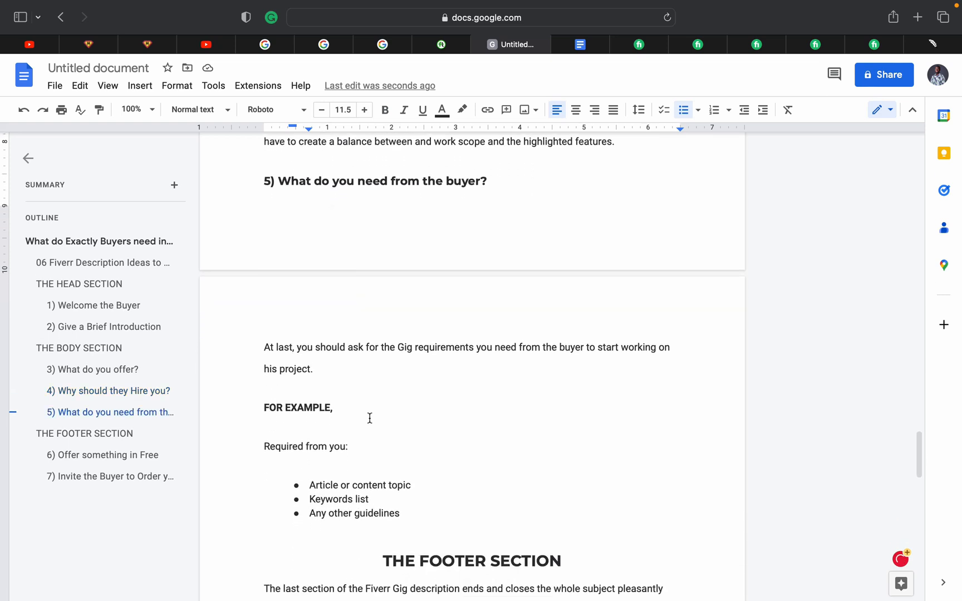
{"action": "scroll", "coordinate": [370, 418], "scroll_direction": "down", "scroll_amount": 1}
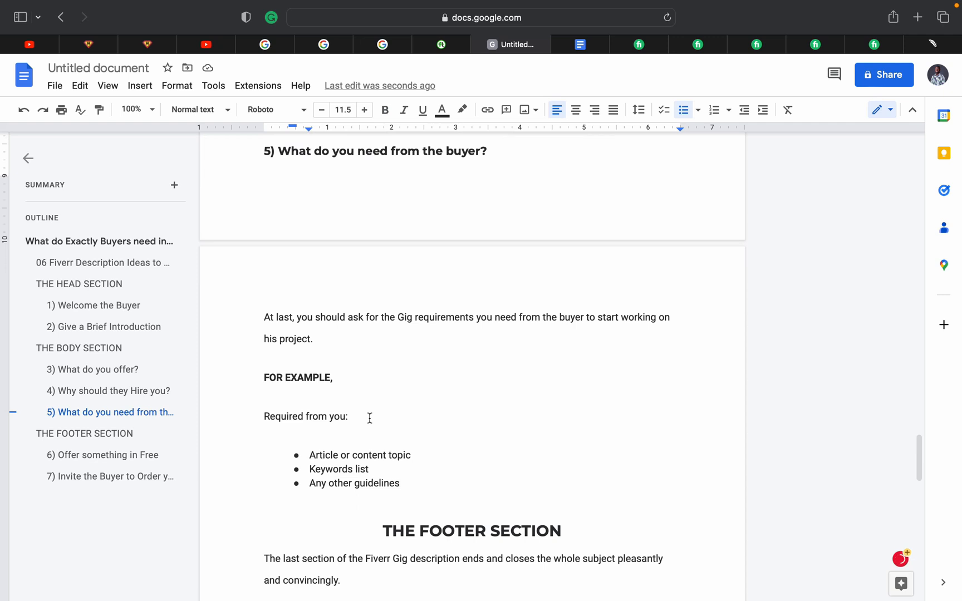
{"action": "scroll", "coordinate": [369, 418], "scroll_direction": "down", "scroll_amount": 1}
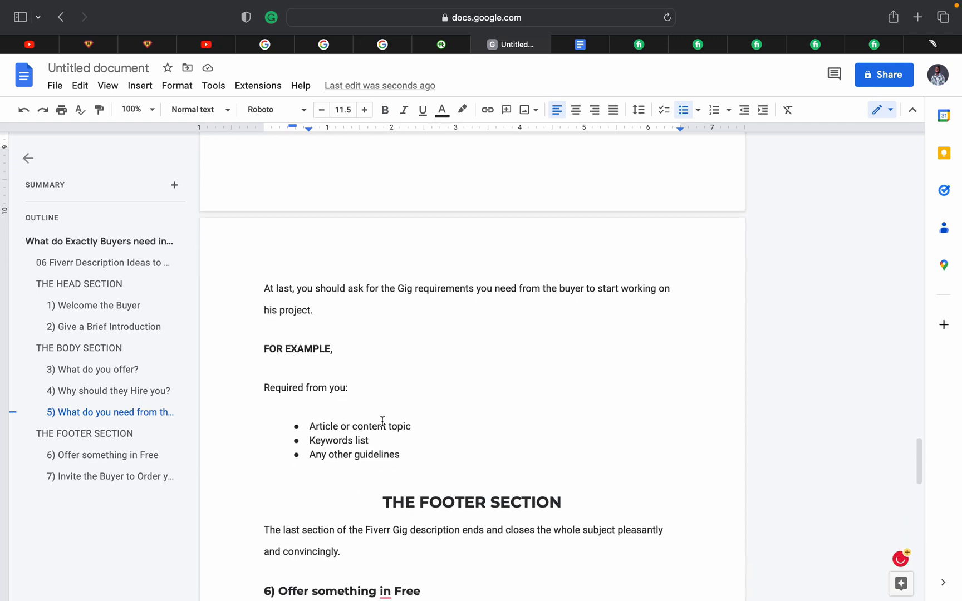
{"action": "scroll", "coordinate": [382, 421], "scroll_direction": "down", "scroll_amount": 1}
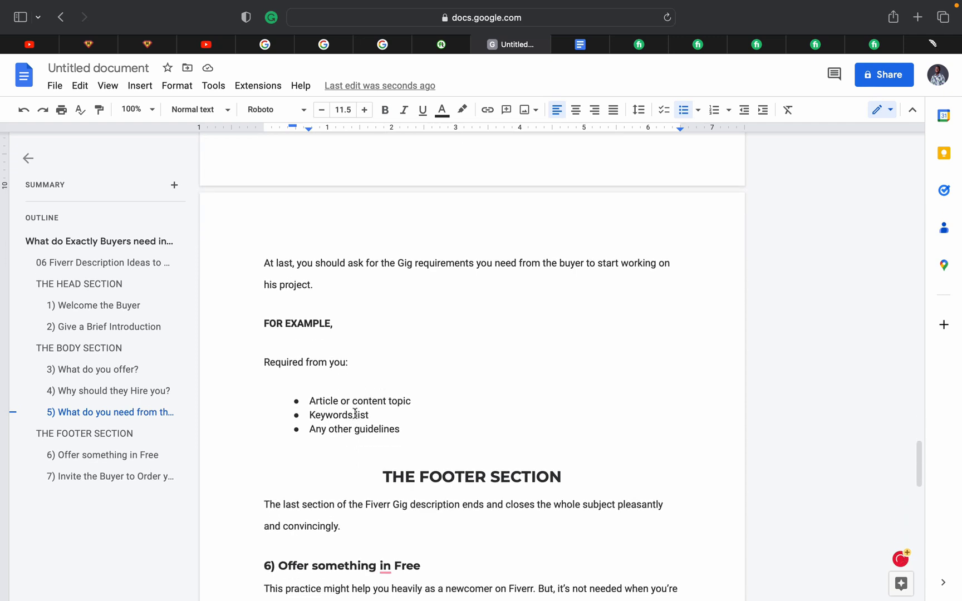
{"action": "scroll", "coordinate": [384, 412], "scroll_direction": "down", "scroll_amount": 1}
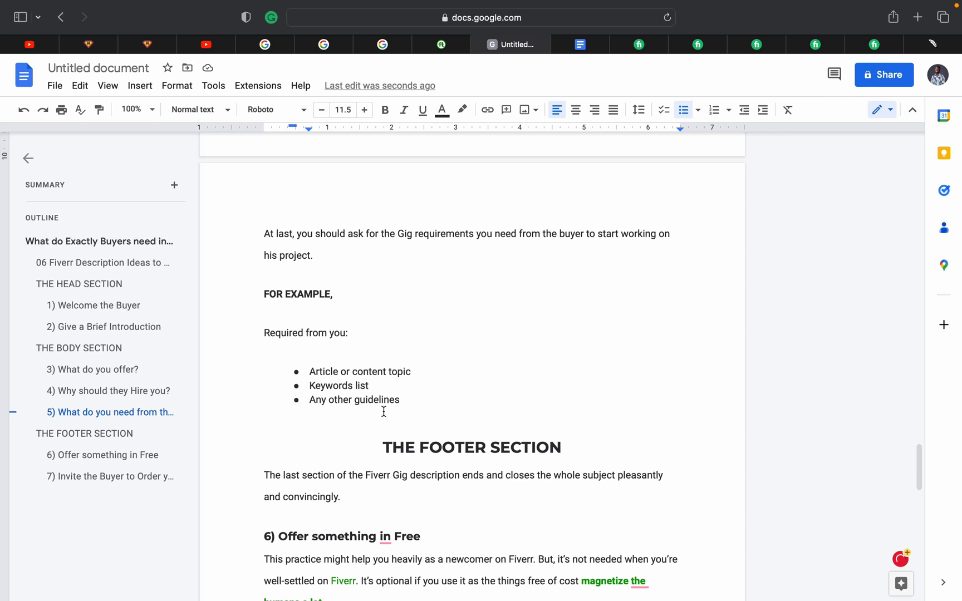
{"action": "scroll", "coordinate": [384, 412], "scroll_direction": "down", "scroll_amount": 1}
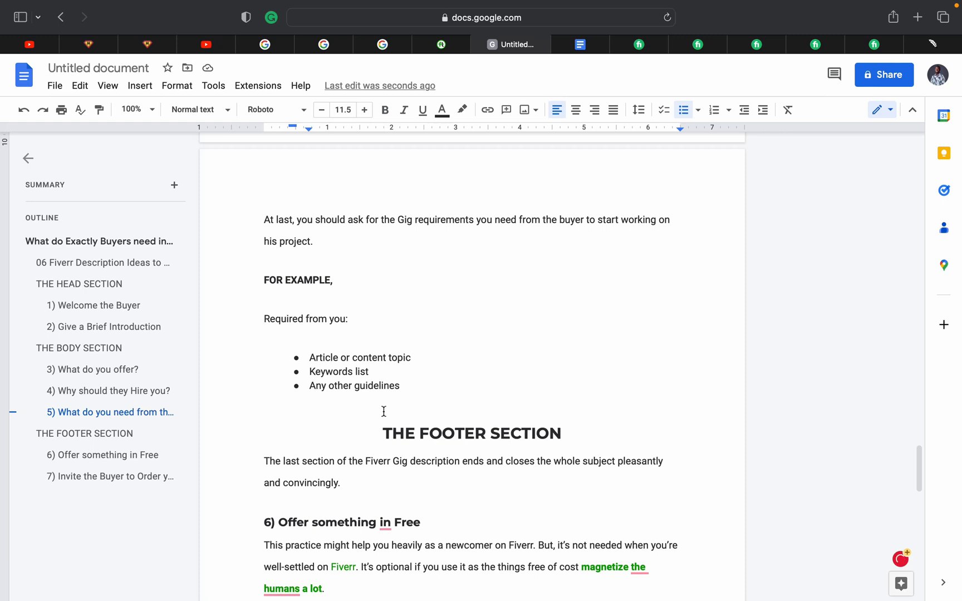
{"action": "scroll", "coordinate": [384, 411], "scroll_direction": "down", "scroll_amount": 2}
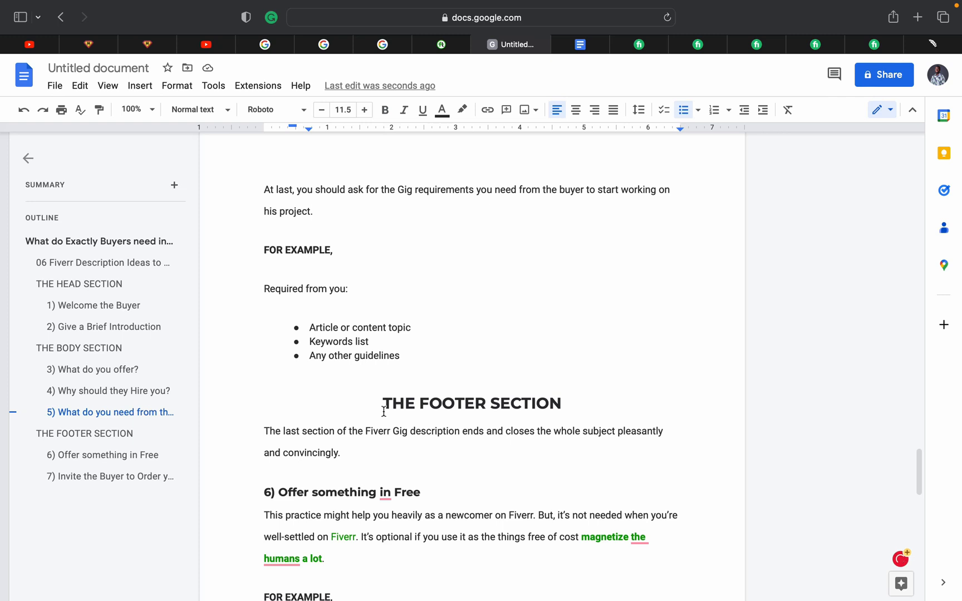
{"action": "scroll", "coordinate": [383, 411], "scroll_direction": "down", "scroll_amount": 2}
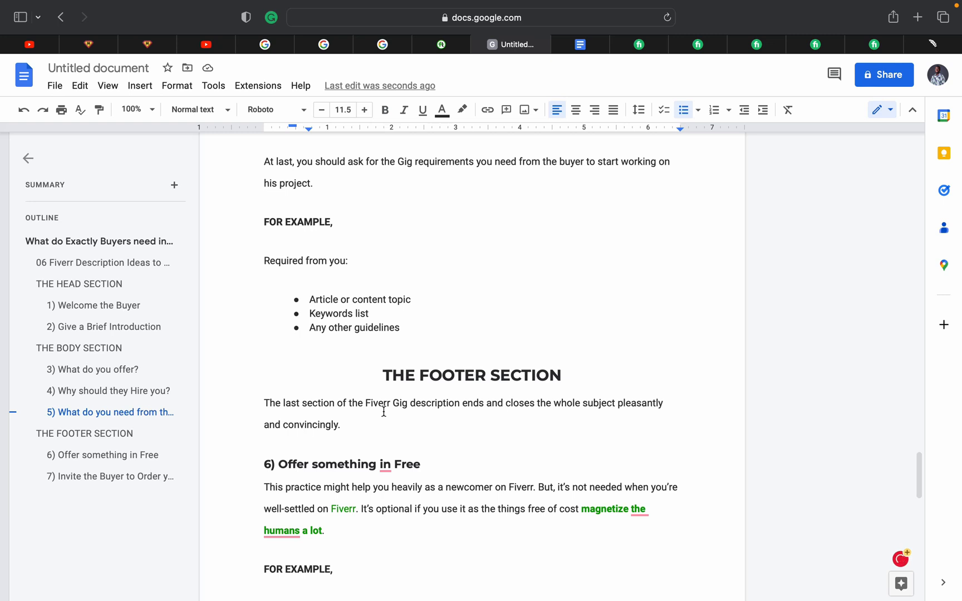
{"action": "scroll", "coordinate": [384, 412], "scroll_direction": "down", "scroll_amount": 5}
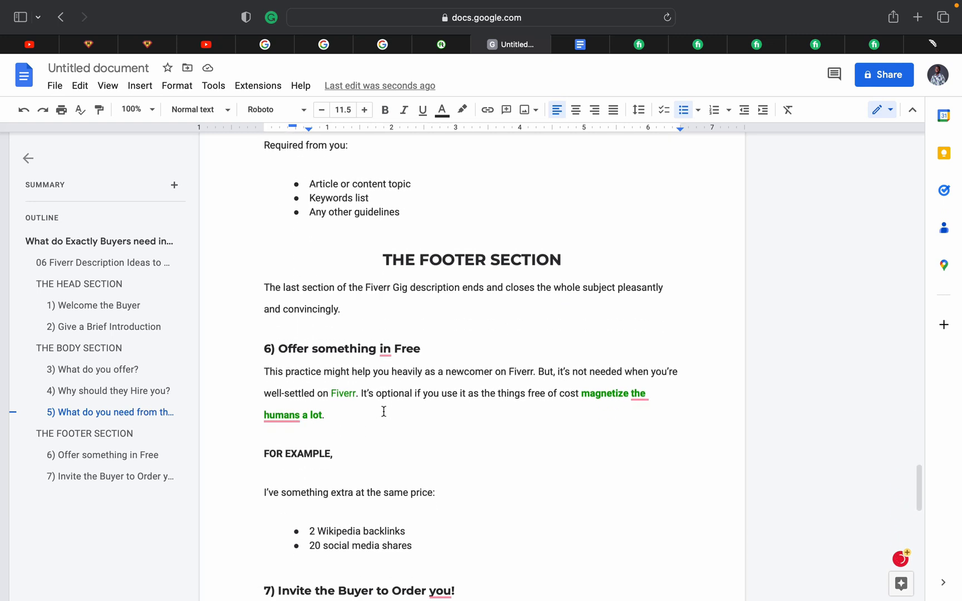
{"action": "scroll", "coordinate": [384, 412], "scroll_direction": "down", "scroll_amount": 1}
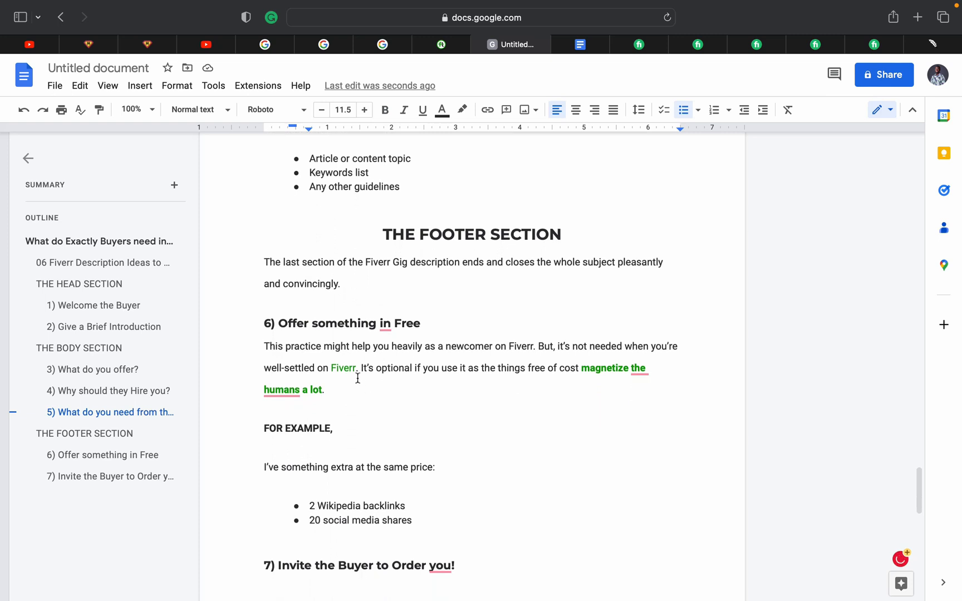
{"action": "scroll", "coordinate": [358, 378], "scroll_direction": "down", "scroll_amount": 3}
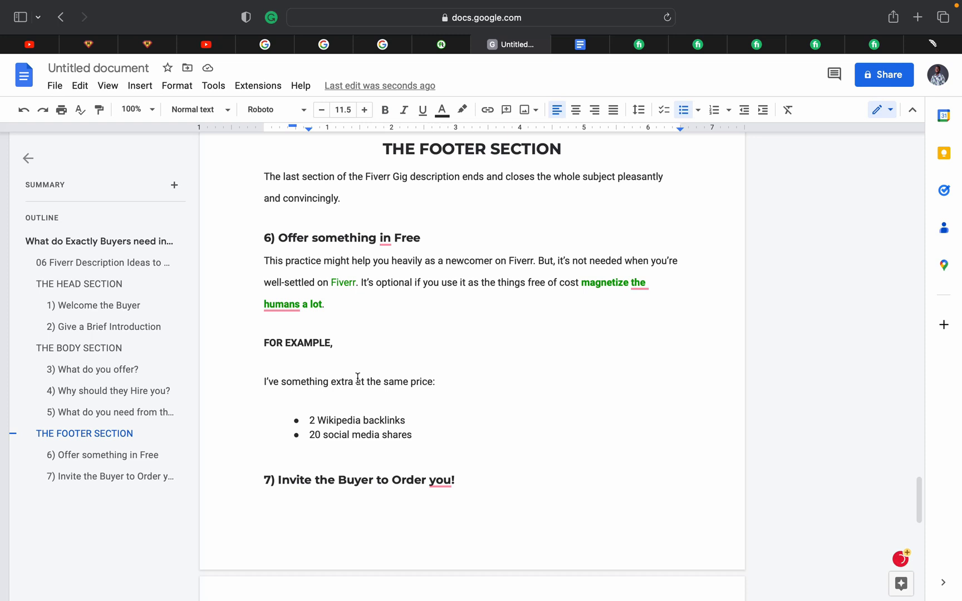
{"action": "scroll", "coordinate": [358, 377], "scroll_direction": "down", "scroll_amount": 1}
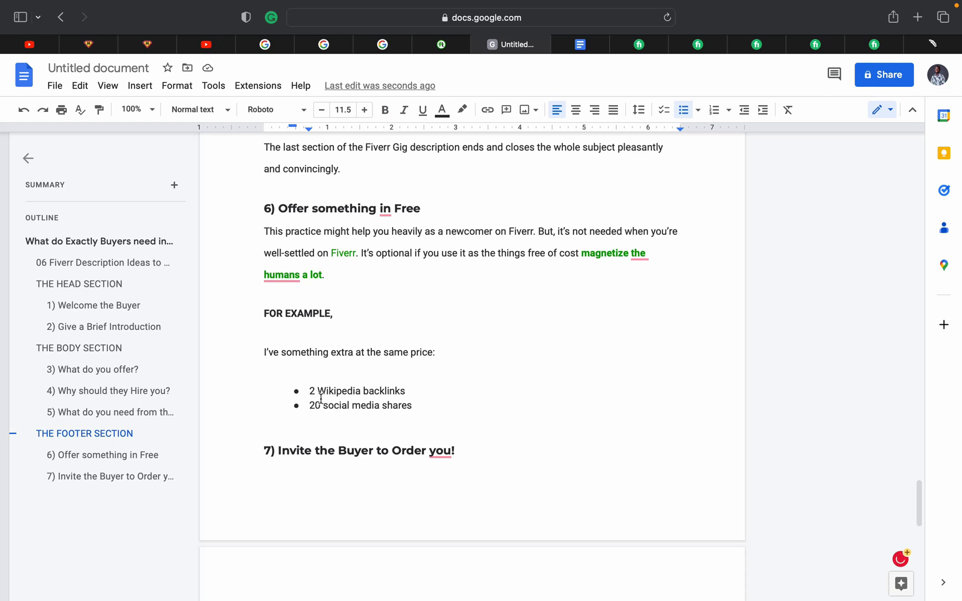
{"action": "scroll", "coordinate": [321, 398], "scroll_direction": "down", "scroll_amount": 1}
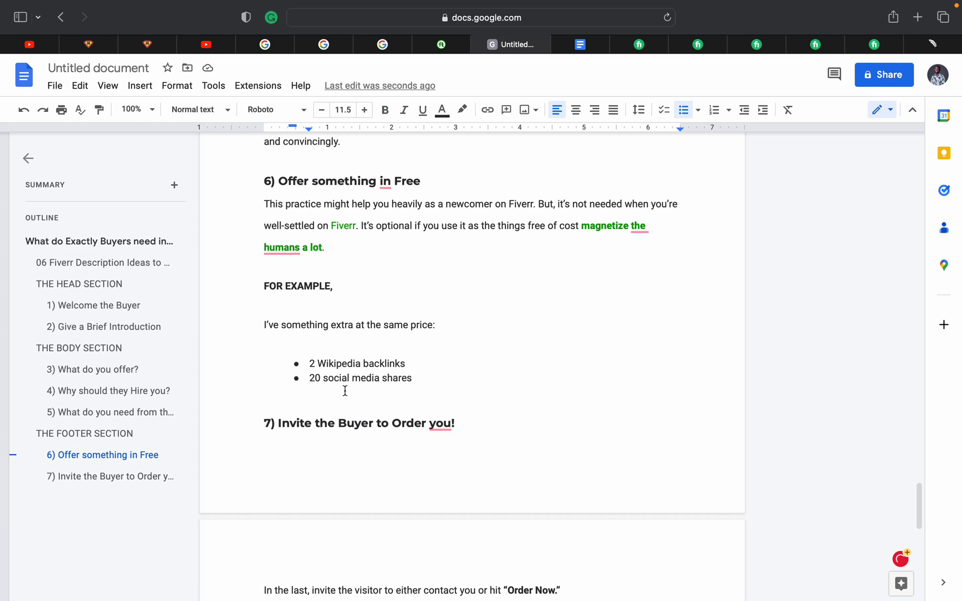
{"action": "scroll", "coordinate": [345, 391], "scroll_direction": "down", "scroll_amount": 1}
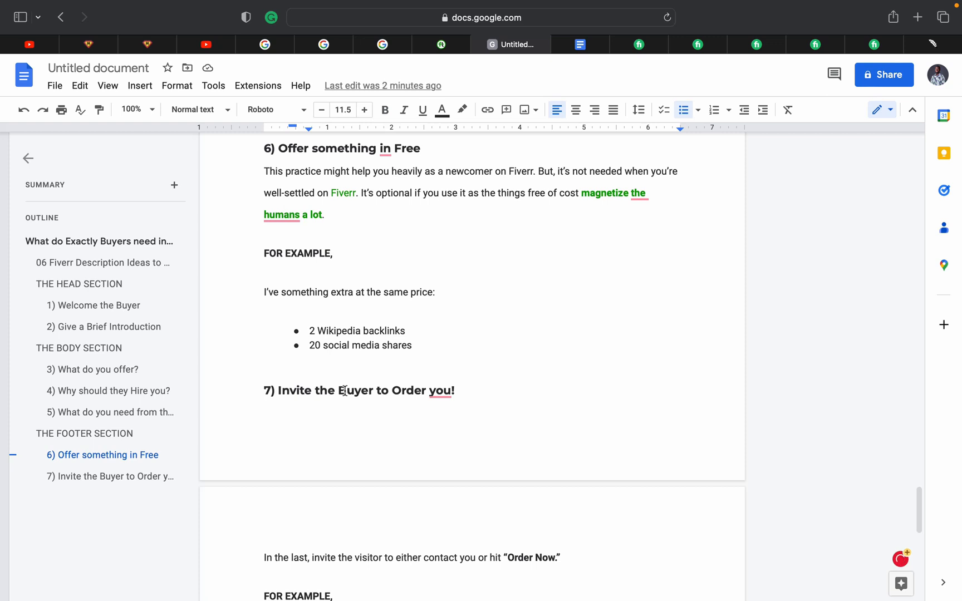
{"action": "scroll", "coordinate": [345, 391], "scroll_direction": "down", "scroll_amount": 1}
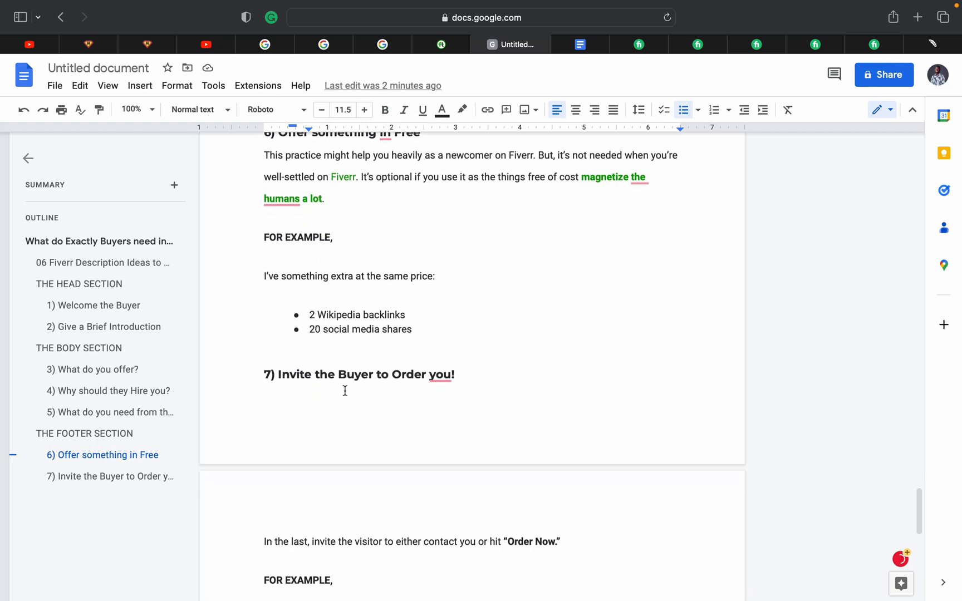
{"action": "scroll", "coordinate": [345, 391], "scroll_direction": "down", "scroll_amount": 3}
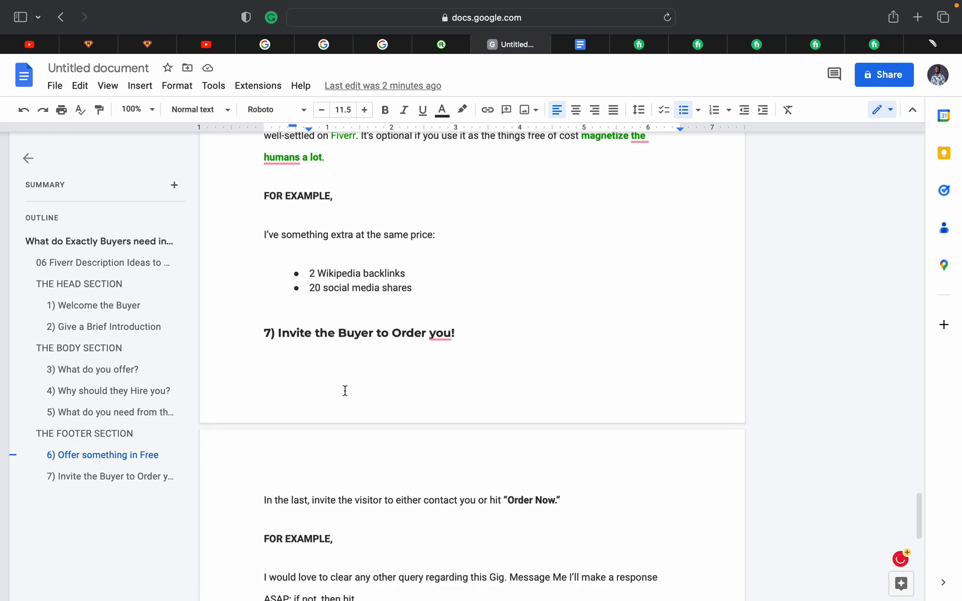
{"action": "scroll", "coordinate": [344, 391], "scroll_direction": "down", "scroll_amount": 5}
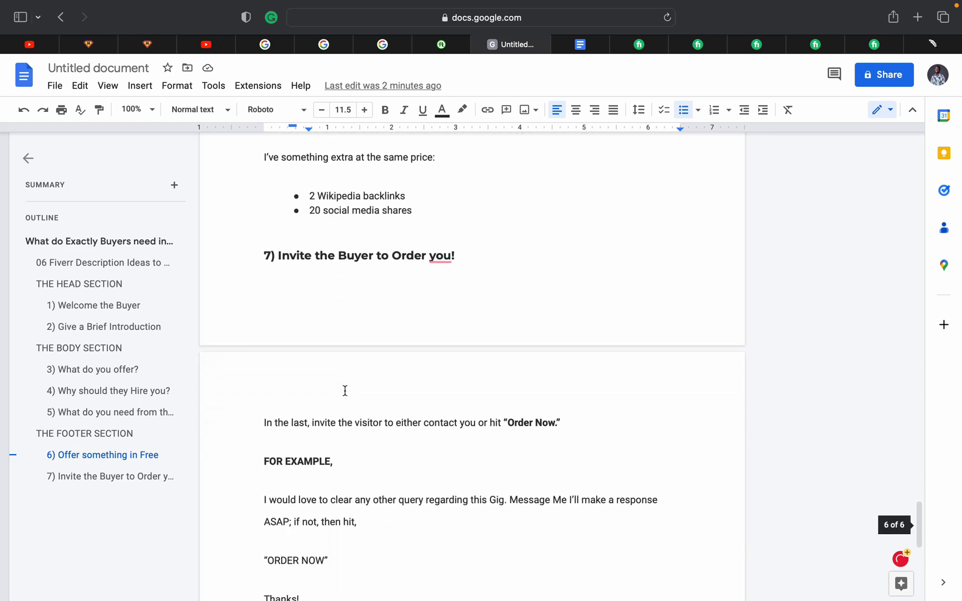
{"action": "scroll", "coordinate": [345, 391], "scroll_direction": "down", "scroll_amount": 3}
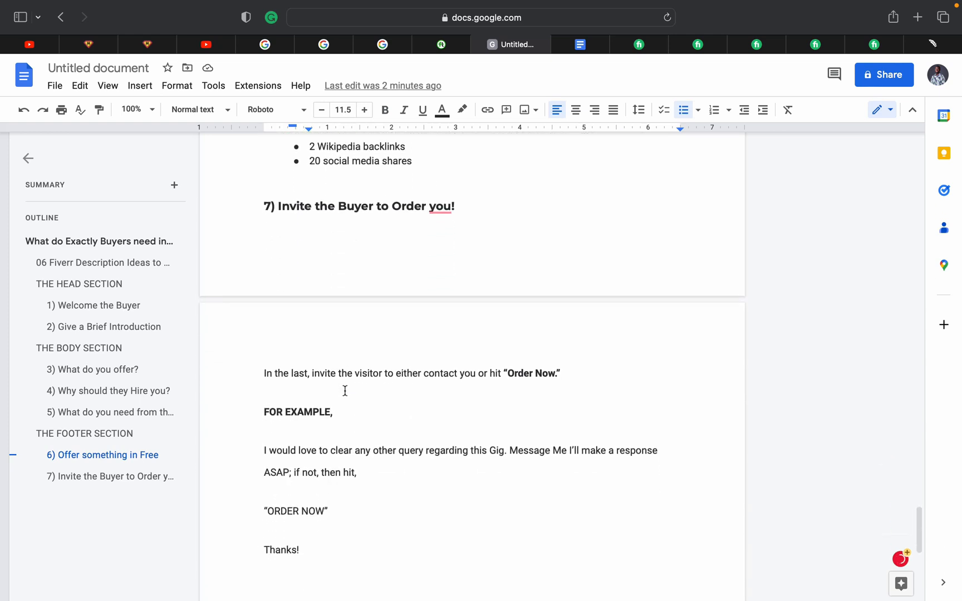
{"action": "scroll", "coordinate": [344, 391], "scroll_direction": "down", "scroll_amount": 4}
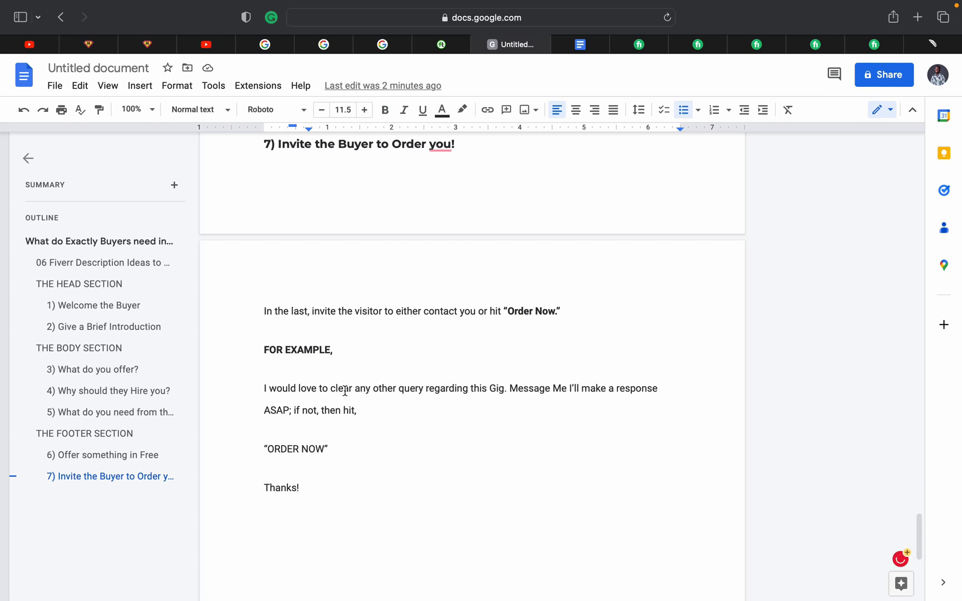
{"action": "scroll", "coordinate": [345, 390], "scroll_direction": "down", "scroll_amount": 2}
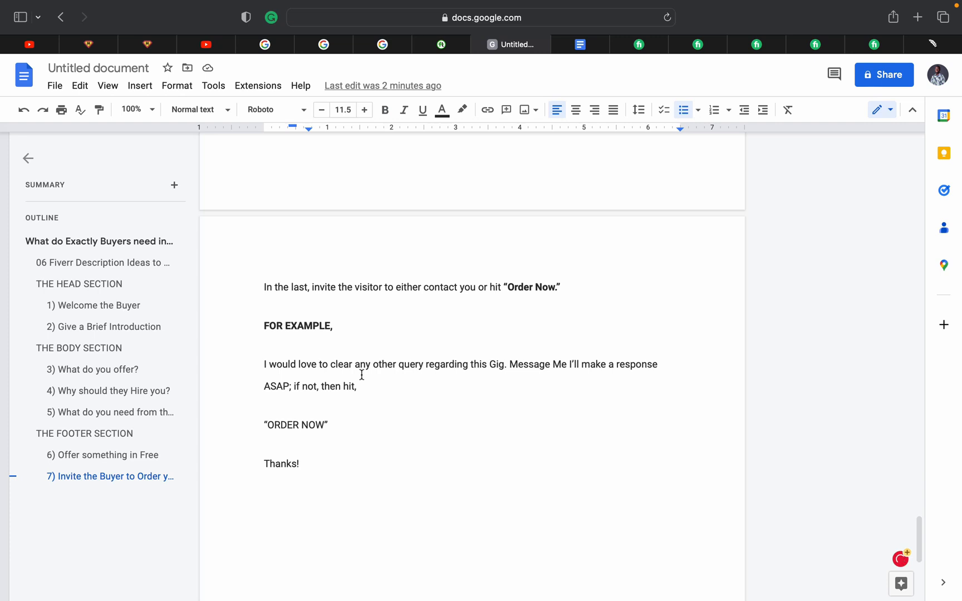
{"action": "scroll", "coordinate": [361, 374], "scroll_direction": "down", "scroll_amount": 4}
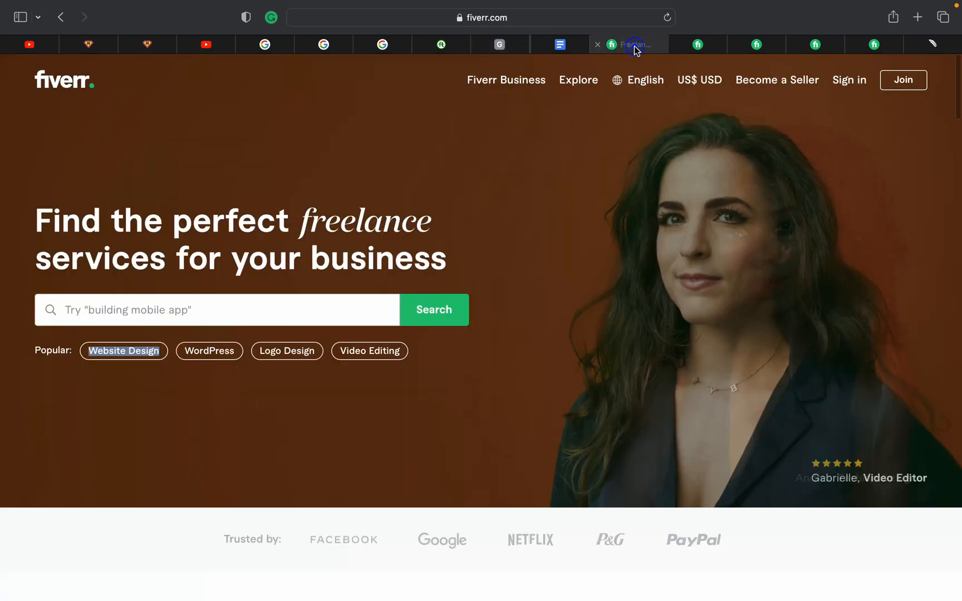
Glance over the Fiverr homepage, then open the 'Fiverr gig description for video editing gig' document
{"action": "left_click", "coordinate": [636, 45]}
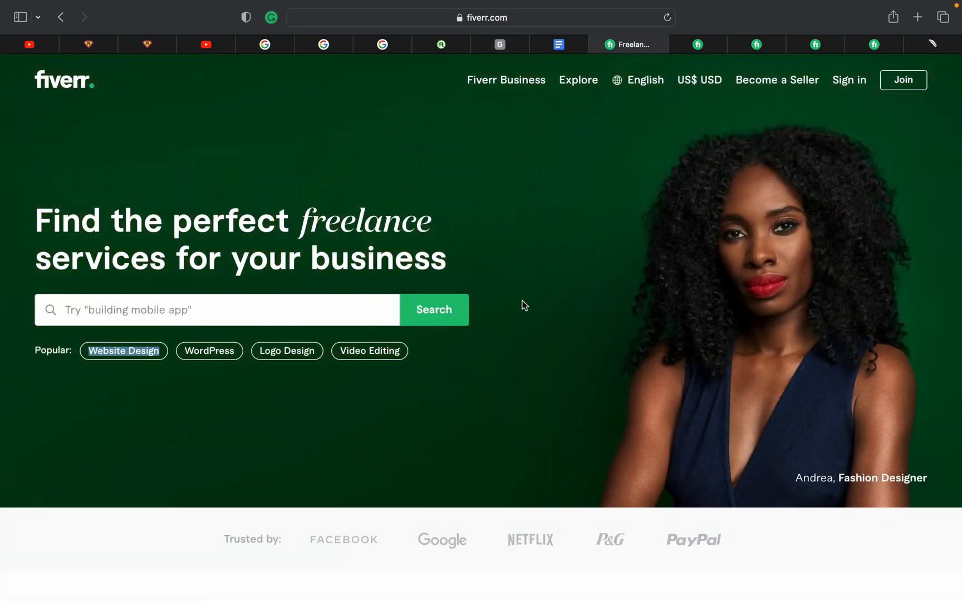
{"action": "left_click", "coordinate": [539, 333]}
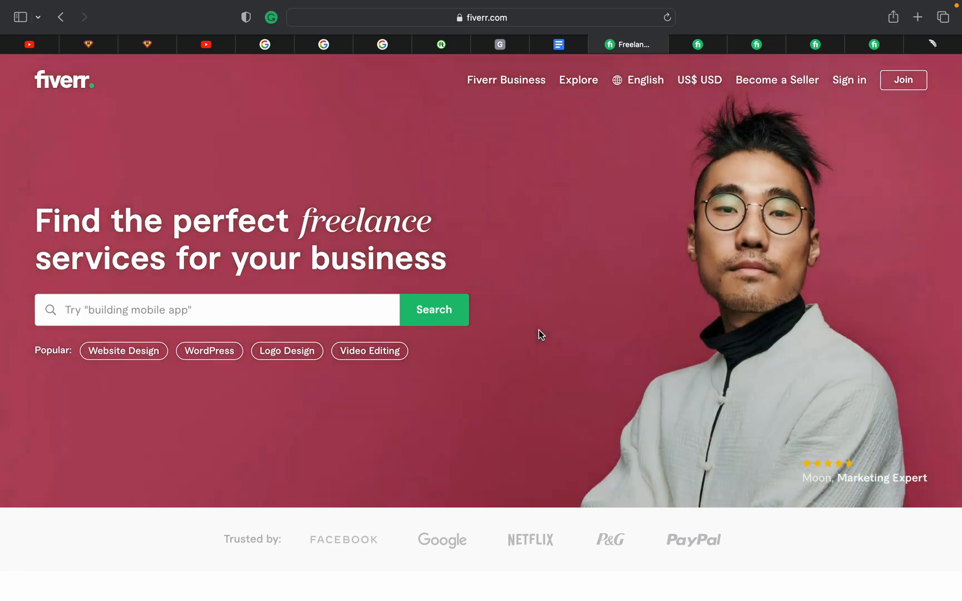
{"action": "left_click", "coordinate": [501, 44]}
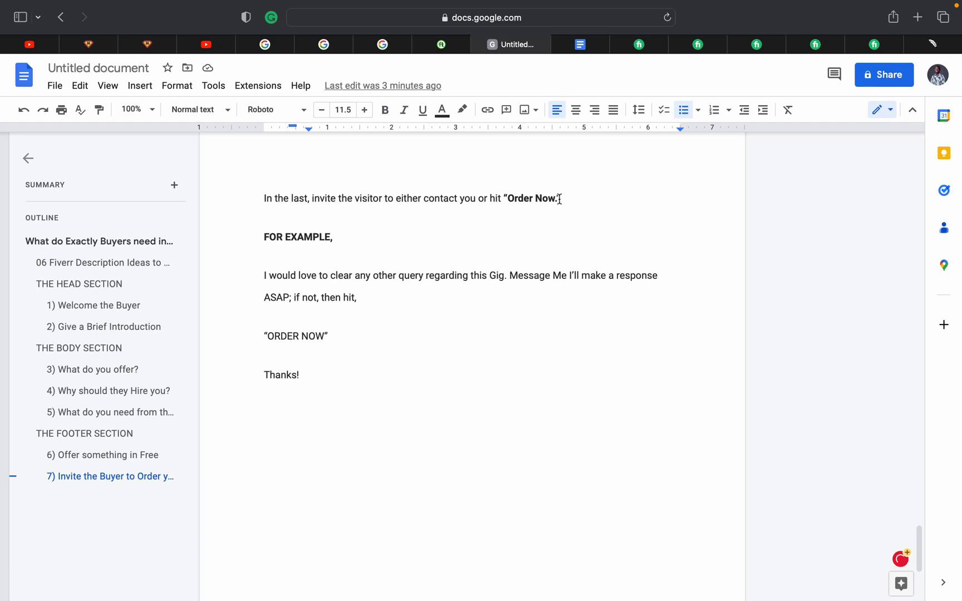
{"action": "left_click", "coordinate": [645, 46]}
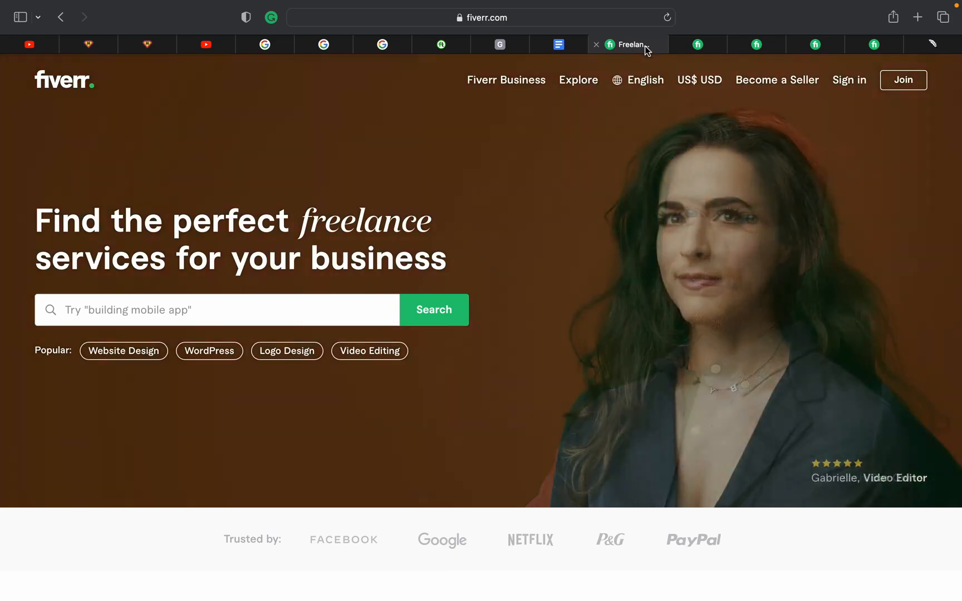
{"action": "left_click", "coordinate": [560, 48]}
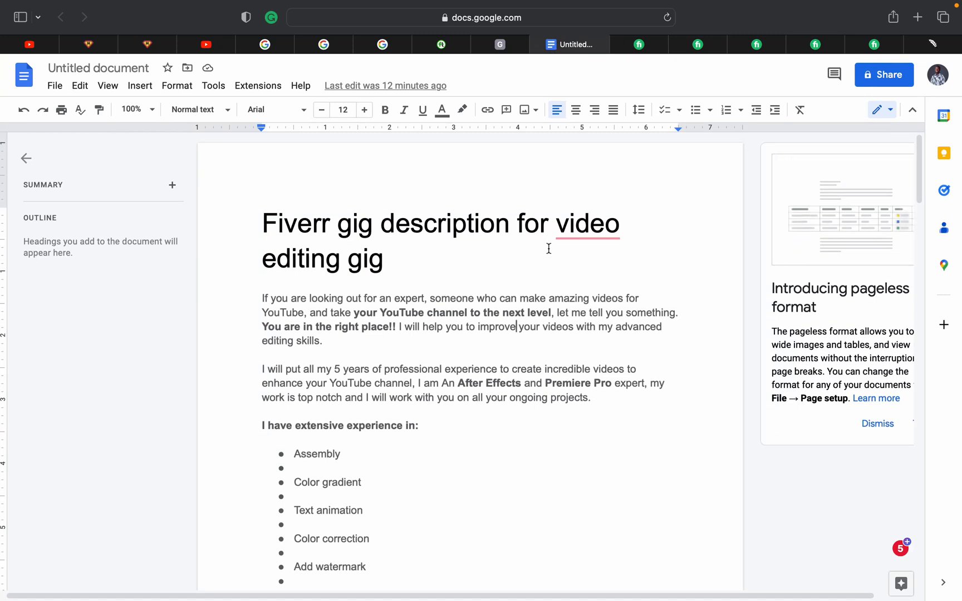
{"action": "scroll", "coordinate": [548, 249], "scroll_direction": "down", "scroll_amount": 2}
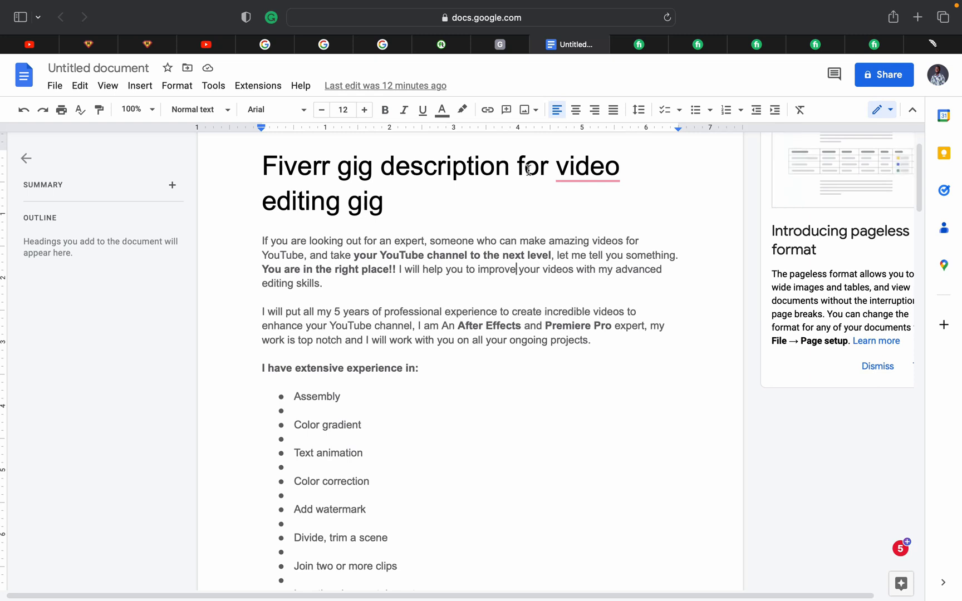
{"action": "scroll", "coordinate": [480, 232], "scroll_direction": "down", "scroll_amount": 10}
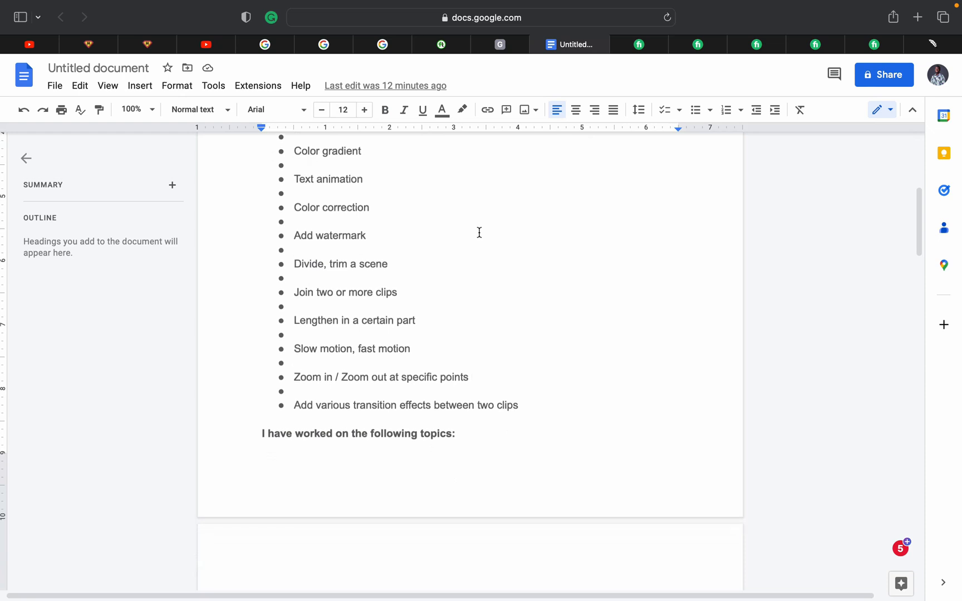
{"action": "scroll", "coordinate": [479, 232], "scroll_direction": "down", "scroll_amount": 10}
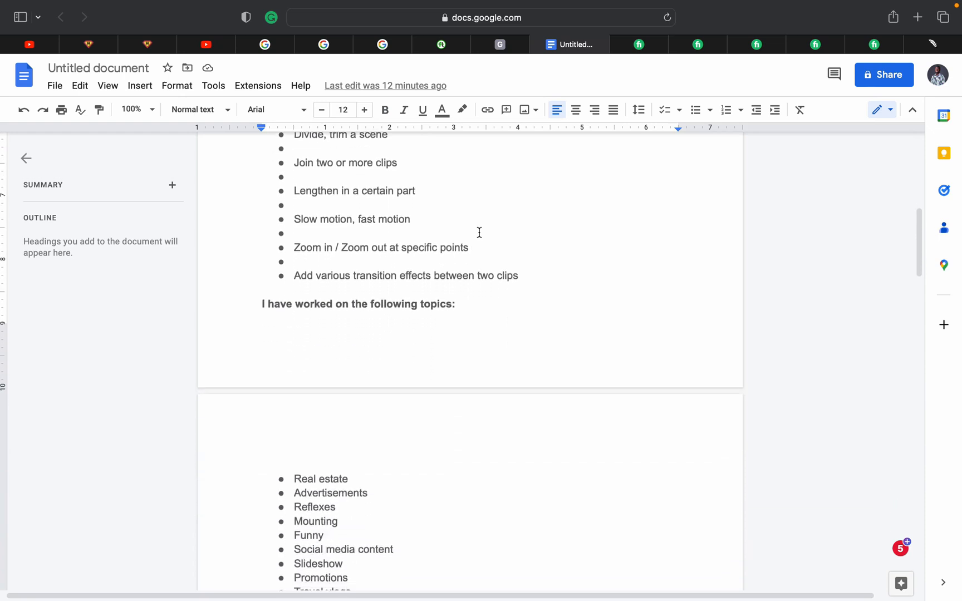
{"action": "scroll", "coordinate": [479, 232], "scroll_direction": "down", "scroll_amount": 7}
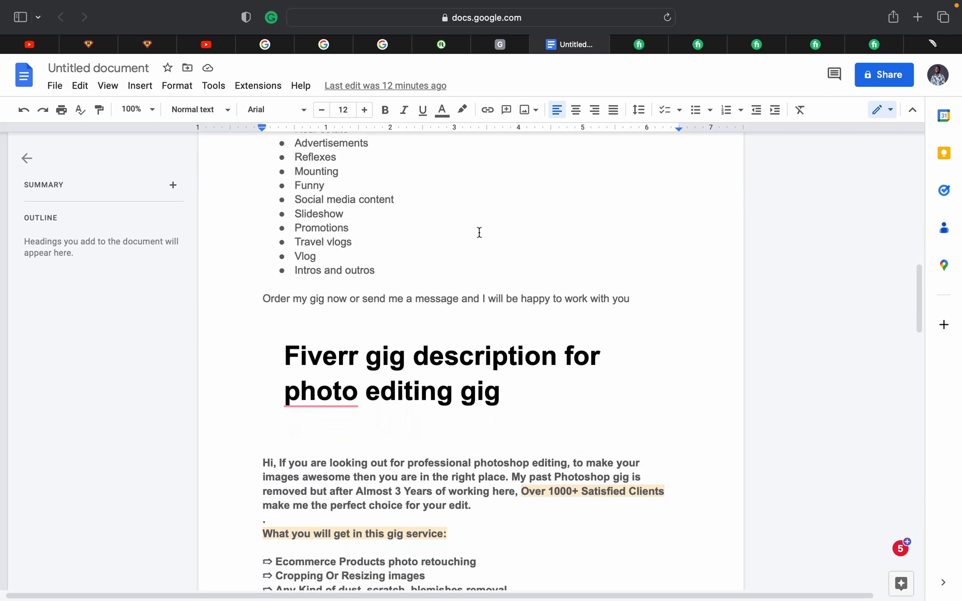
{"action": "scroll", "coordinate": [479, 232], "scroll_direction": "up", "scroll_amount": 10}
{"action": "scroll", "coordinate": [479, 232], "scroll_direction": "up", "scroll_amount": 4}
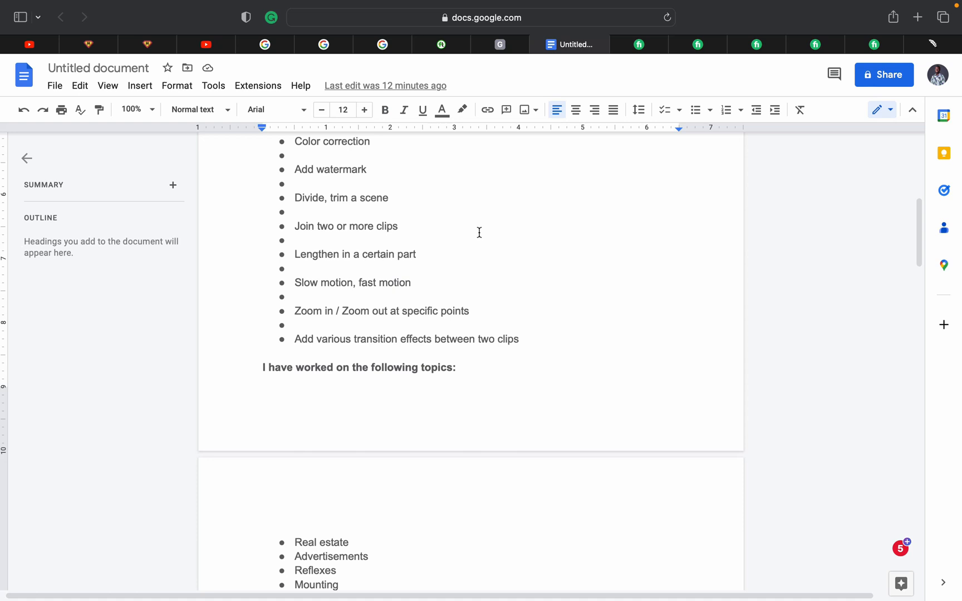
{"action": "scroll", "coordinate": [479, 232], "scroll_direction": "up", "scroll_amount": 9}
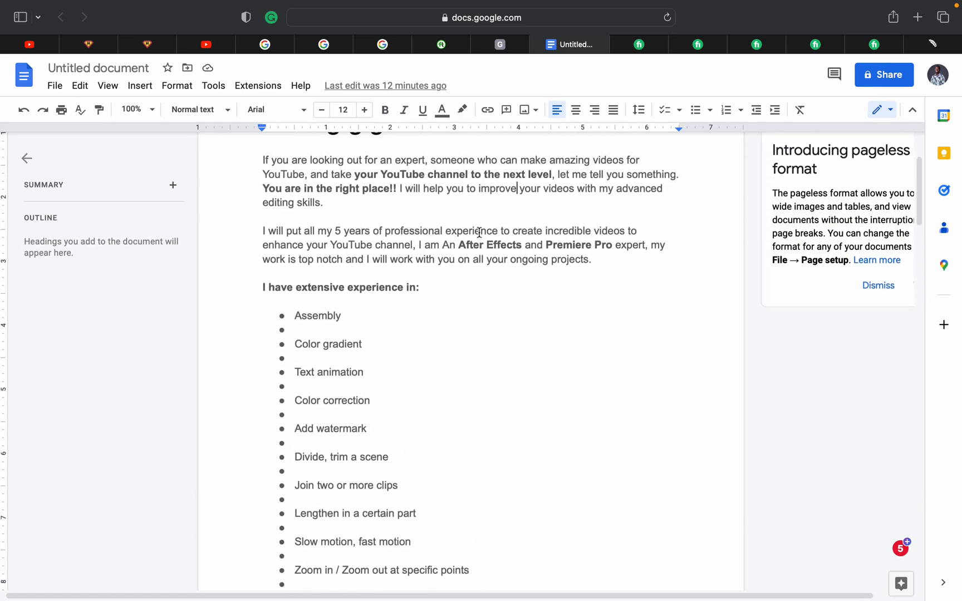
{"action": "scroll", "coordinate": [478, 232], "scroll_direction": "up", "scroll_amount": 3}
{"action": "scroll", "coordinate": [479, 233], "scroll_direction": "down", "scroll_amount": 2}
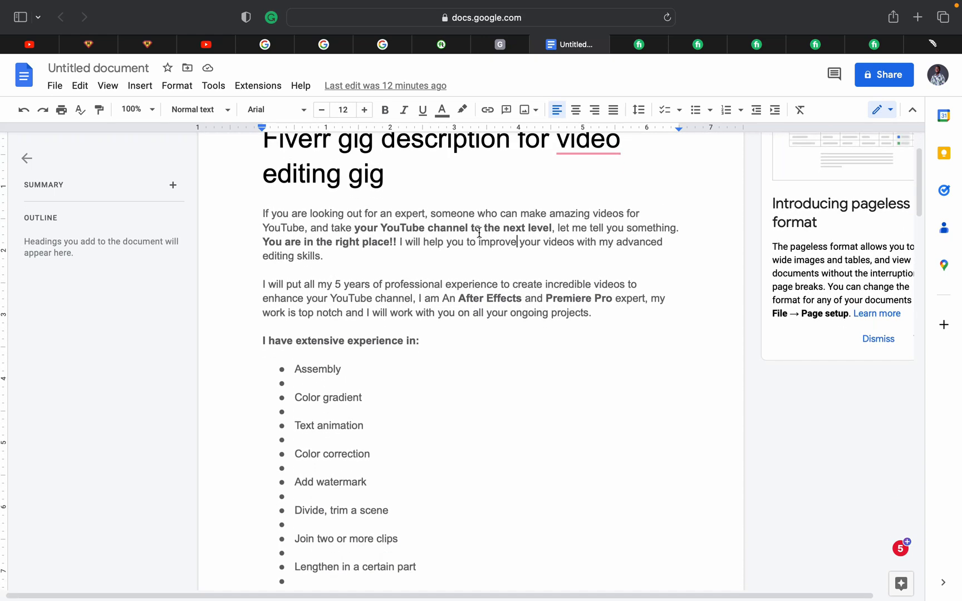
{"action": "scroll", "coordinate": [479, 232], "scroll_direction": "down", "scroll_amount": 2}
{"action": "scroll", "coordinate": [479, 233], "scroll_direction": "down", "scroll_amount": 15}
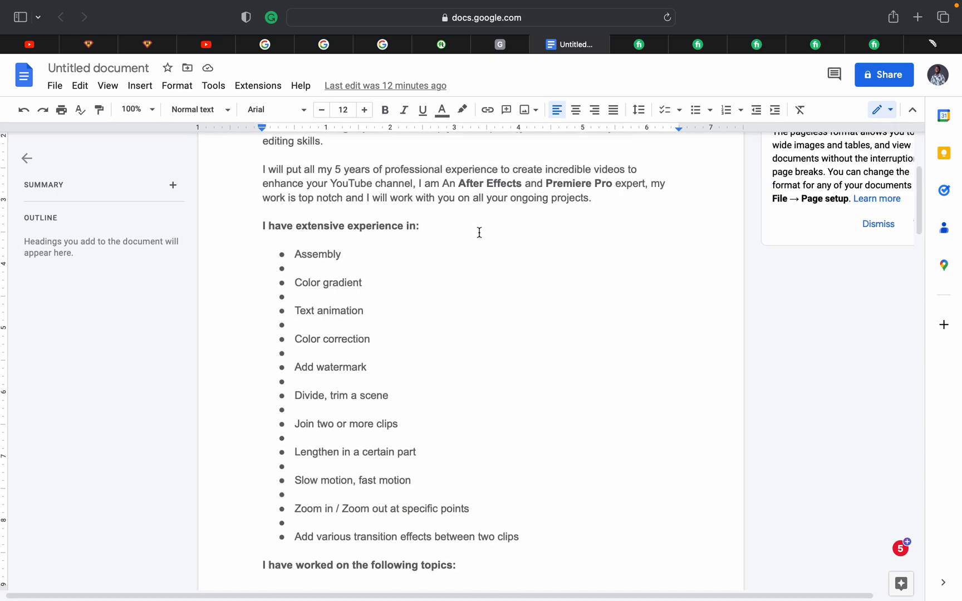
{"action": "scroll", "coordinate": [478, 233], "scroll_direction": "down", "scroll_amount": 5}
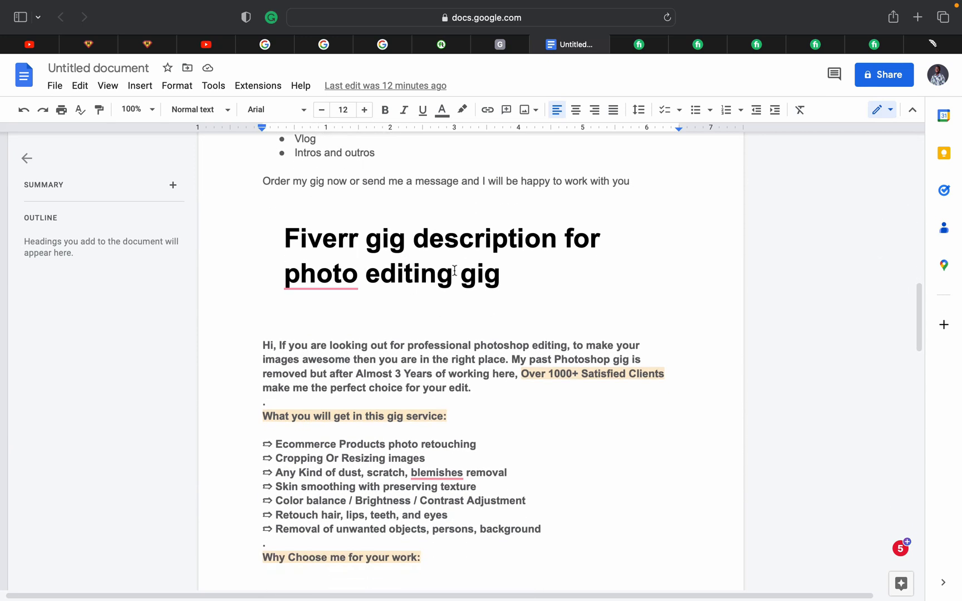
{"action": "scroll", "coordinate": [474, 302], "scroll_direction": "down", "scroll_amount": 5}
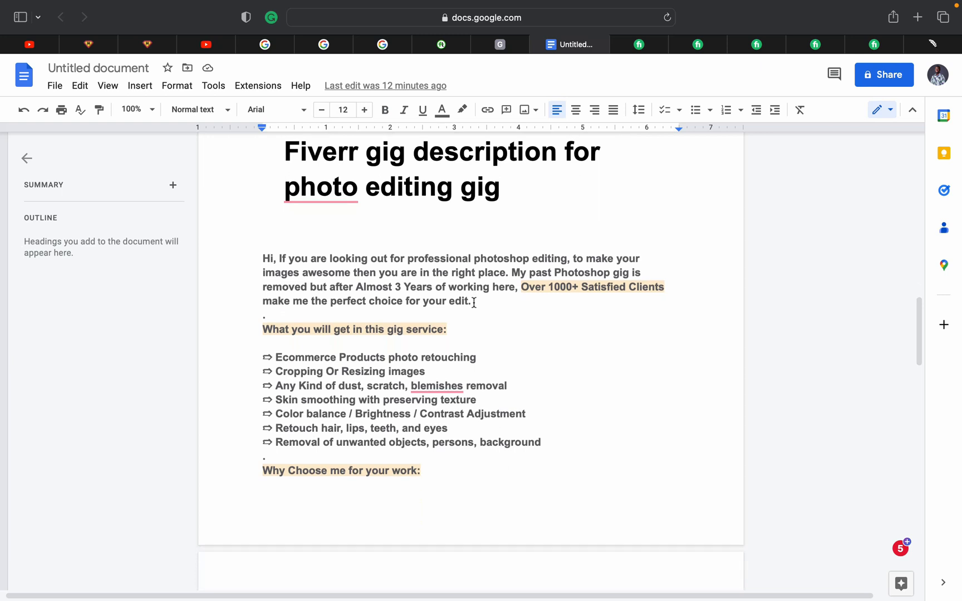
{"action": "scroll", "coordinate": [474, 303], "scroll_direction": "down", "scroll_amount": 1}
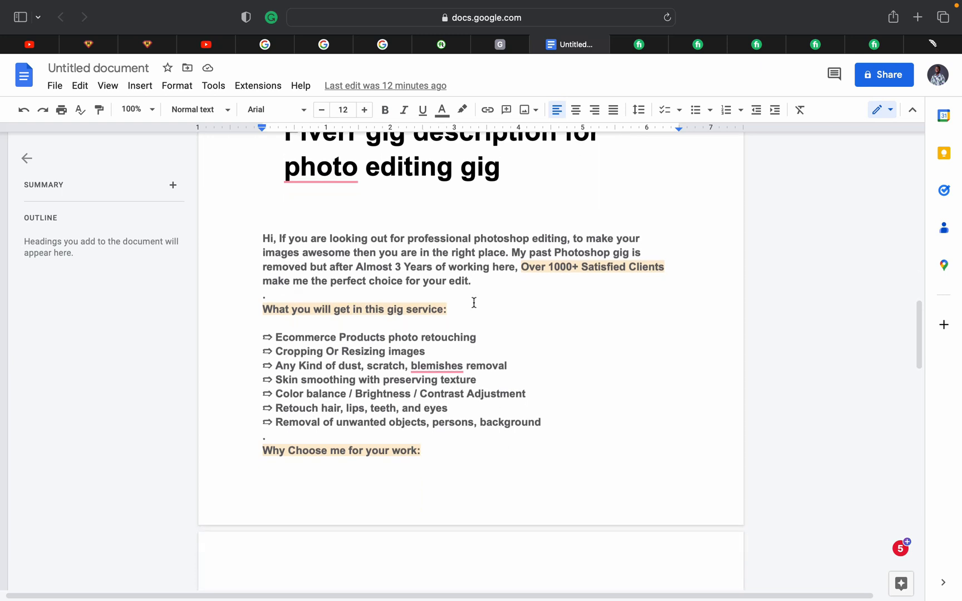
{"action": "scroll", "coordinate": [474, 303], "scroll_direction": "down", "scroll_amount": 4}
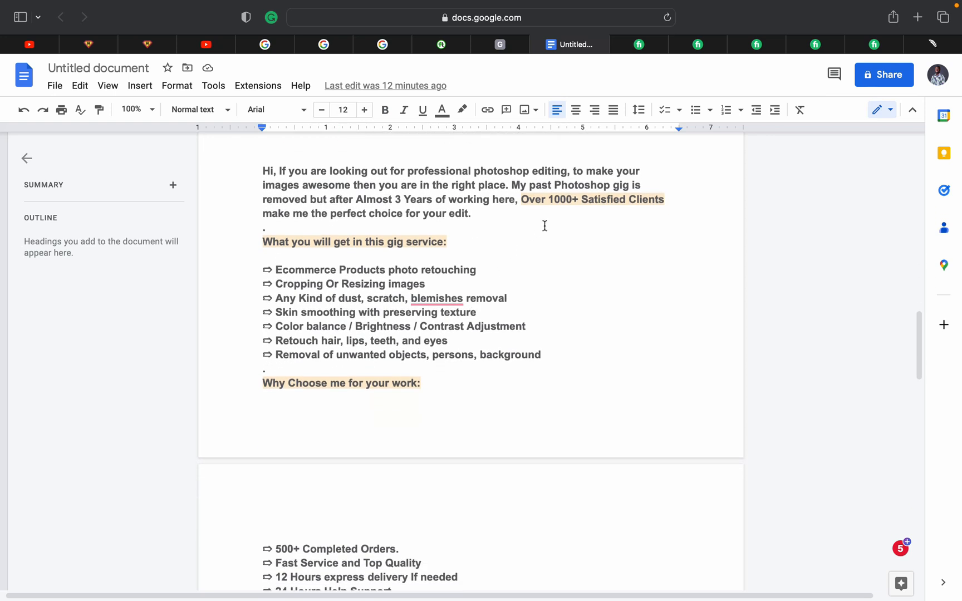
{"action": "scroll", "coordinate": [522, 281], "scroll_direction": "down", "scroll_amount": 1}
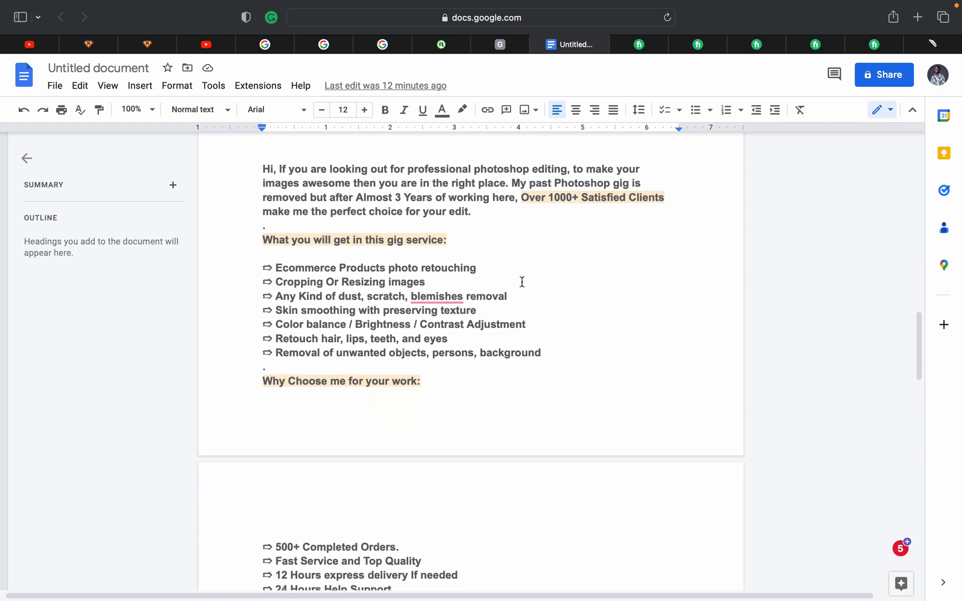
{"action": "scroll", "coordinate": [522, 282], "scroll_direction": "up", "scroll_amount": 1}
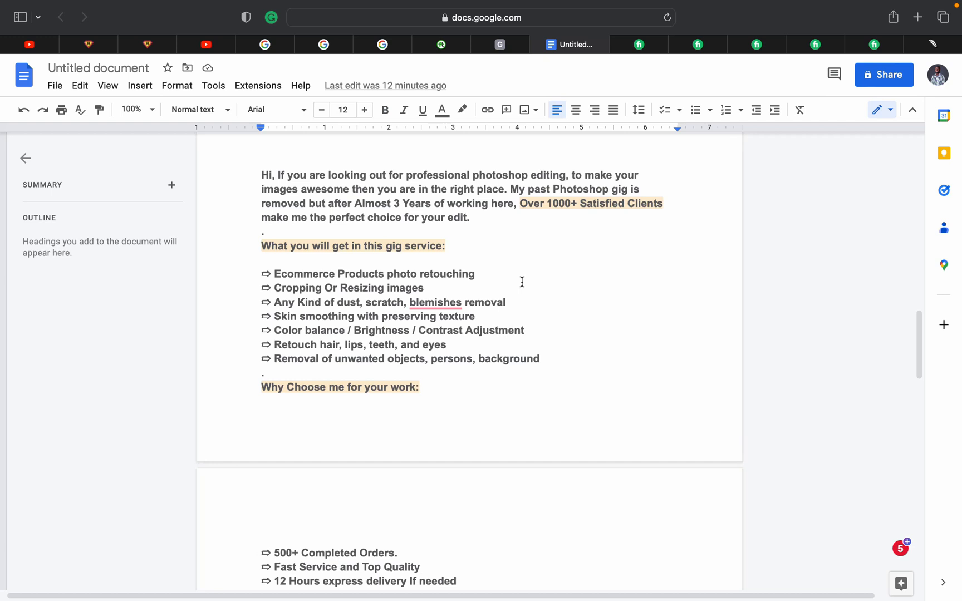
{"action": "scroll", "coordinate": [522, 282], "scroll_direction": "down", "scroll_amount": 2}
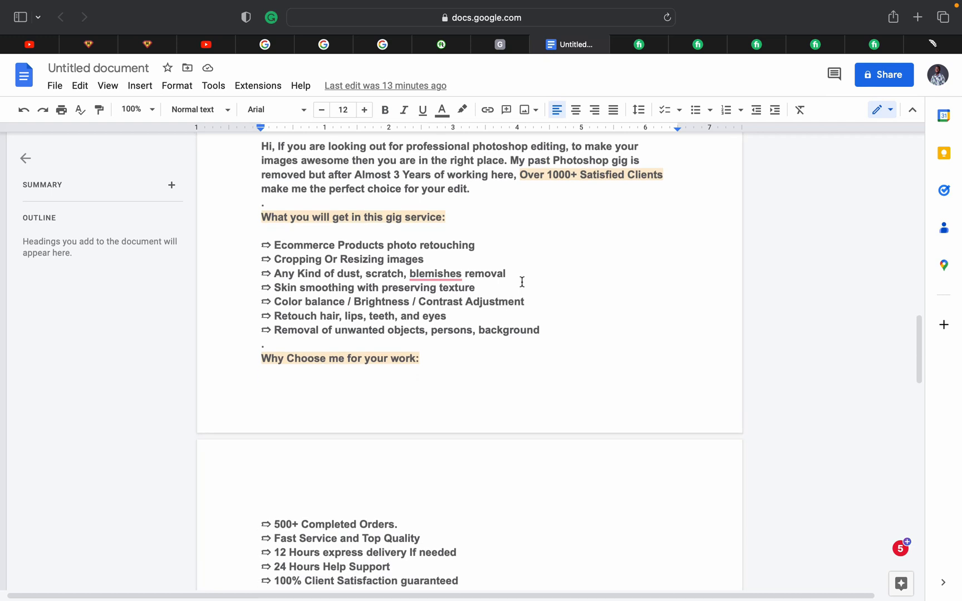
{"action": "scroll", "coordinate": [521, 282], "scroll_direction": "down", "scroll_amount": 5}
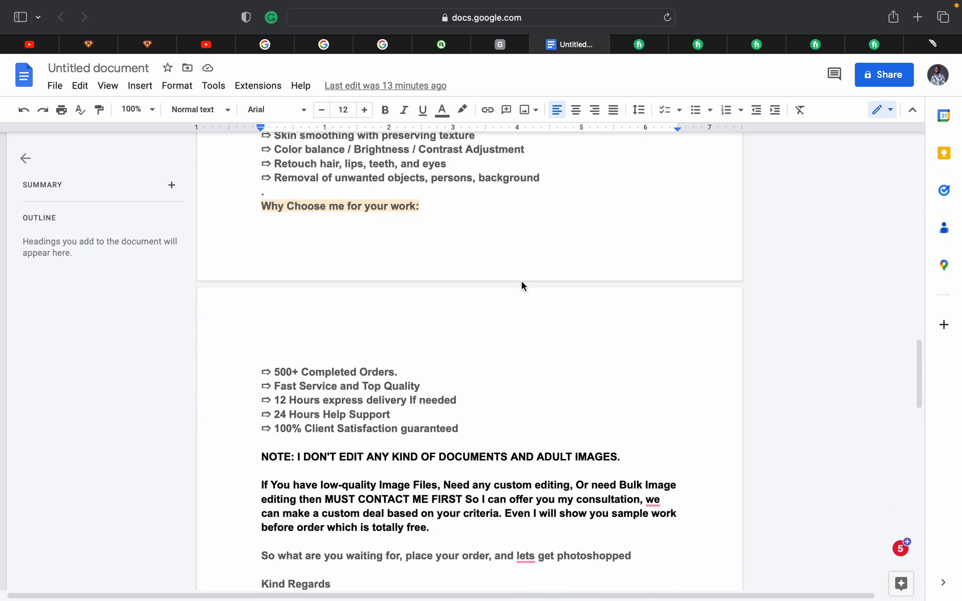
{"action": "scroll", "coordinate": [521, 280], "scroll_direction": "up", "scroll_amount": 6}
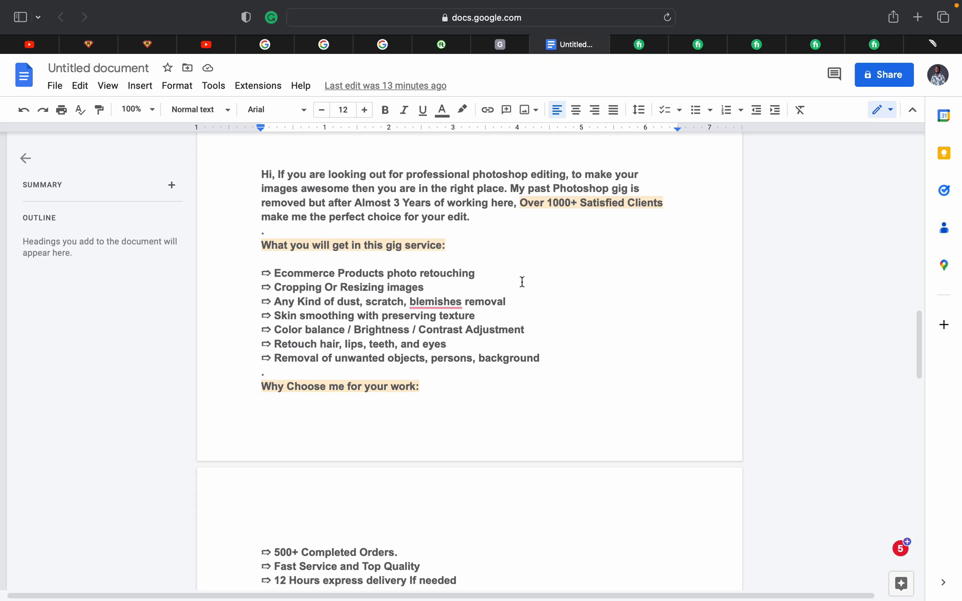
{"action": "scroll", "coordinate": [522, 281], "scroll_direction": "down", "scroll_amount": 6}
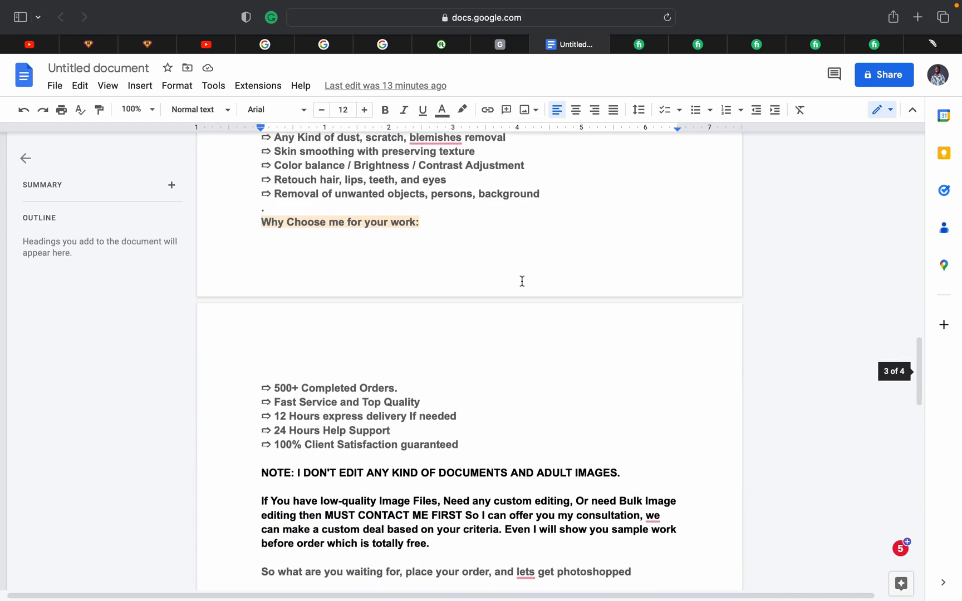
{"action": "scroll", "coordinate": [522, 281], "scroll_direction": "down", "scroll_amount": 7}
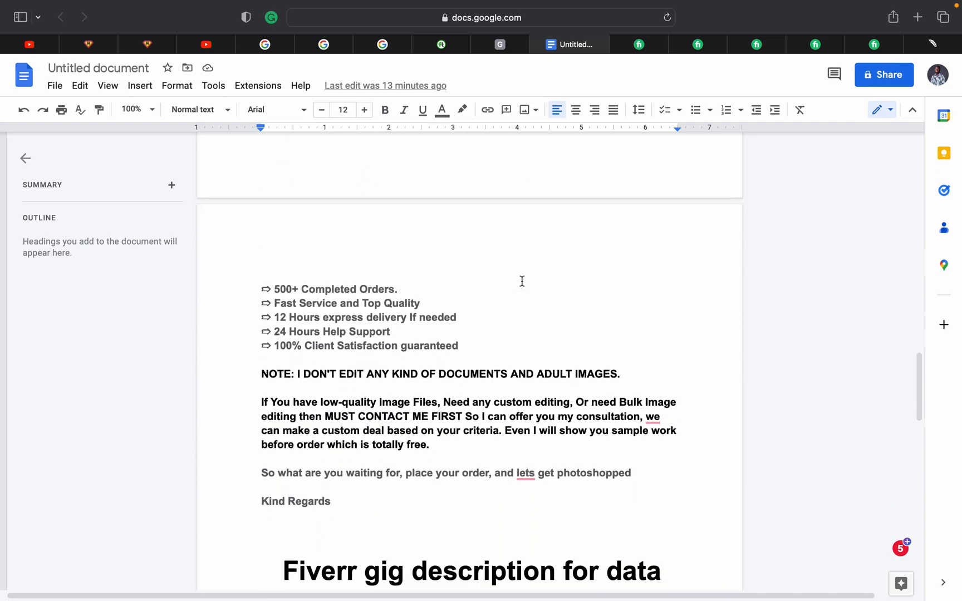
{"action": "scroll", "coordinate": [522, 281], "scroll_direction": "down", "scroll_amount": 2}
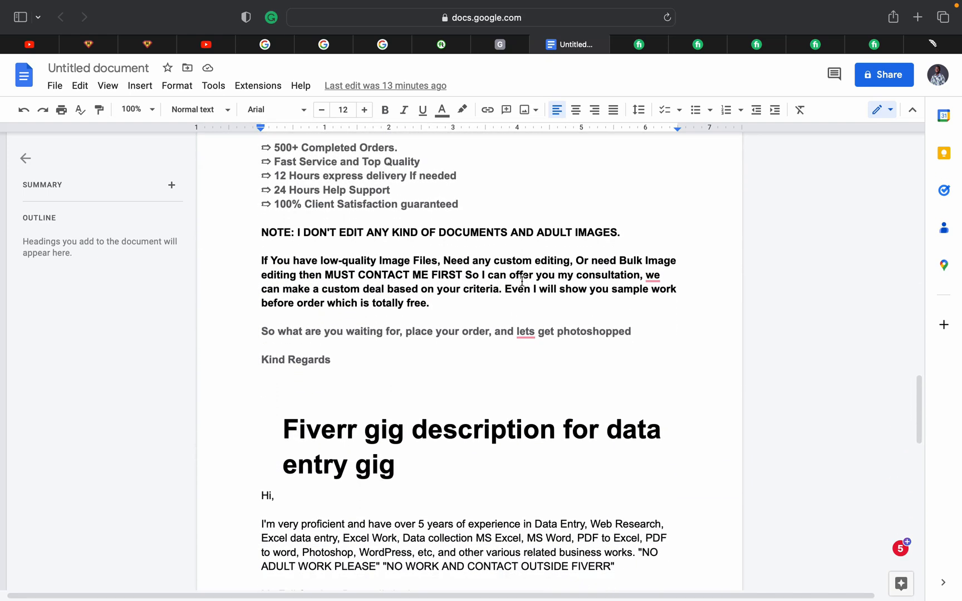
Scroll down through the data entry and video editing sample descriptions
{"action": "scroll", "coordinate": [522, 281], "scroll_direction": "down", "scroll_amount": 8}
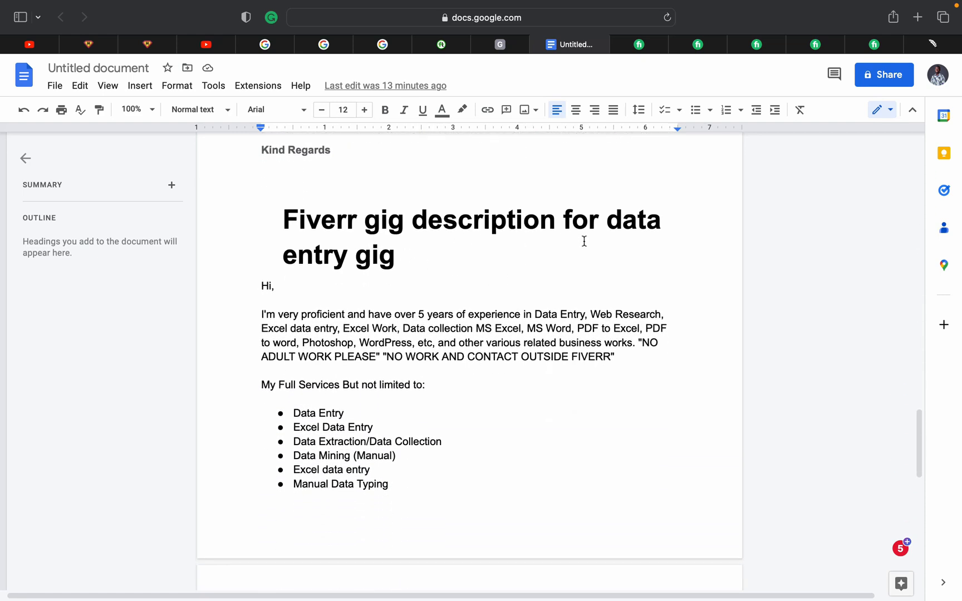
{"action": "scroll", "coordinate": [582, 242], "scroll_direction": "down", "scroll_amount": 2}
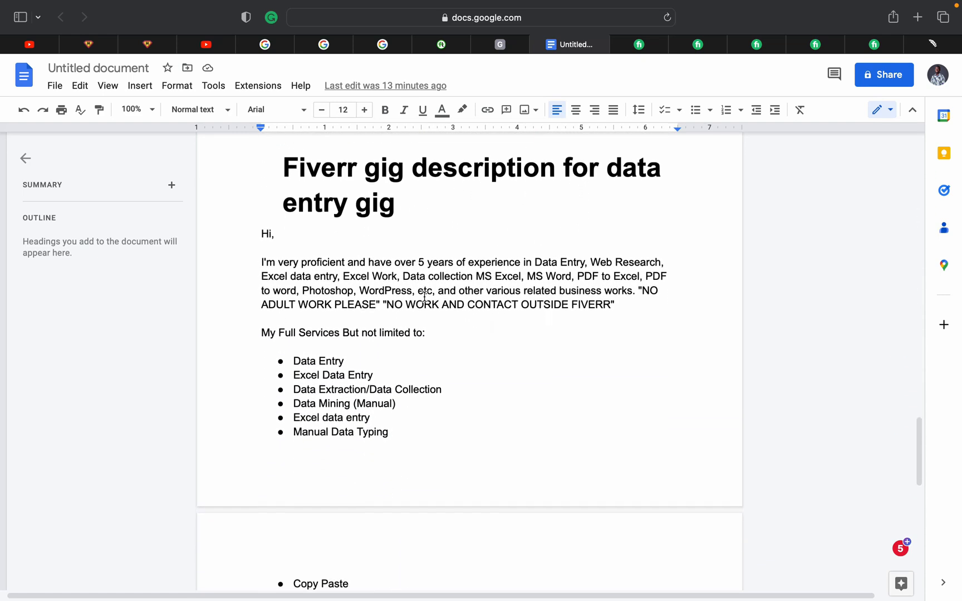
{"action": "scroll", "coordinate": [424, 297], "scroll_direction": "down", "scroll_amount": 4}
{"action": "scroll", "coordinate": [424, 296], "scroll_direction": "down", "scroll_amount": 2}
{"action": "scroll", "coordinate": [424, 296], "scroll_direction": "up", "scroll_amount": 1}
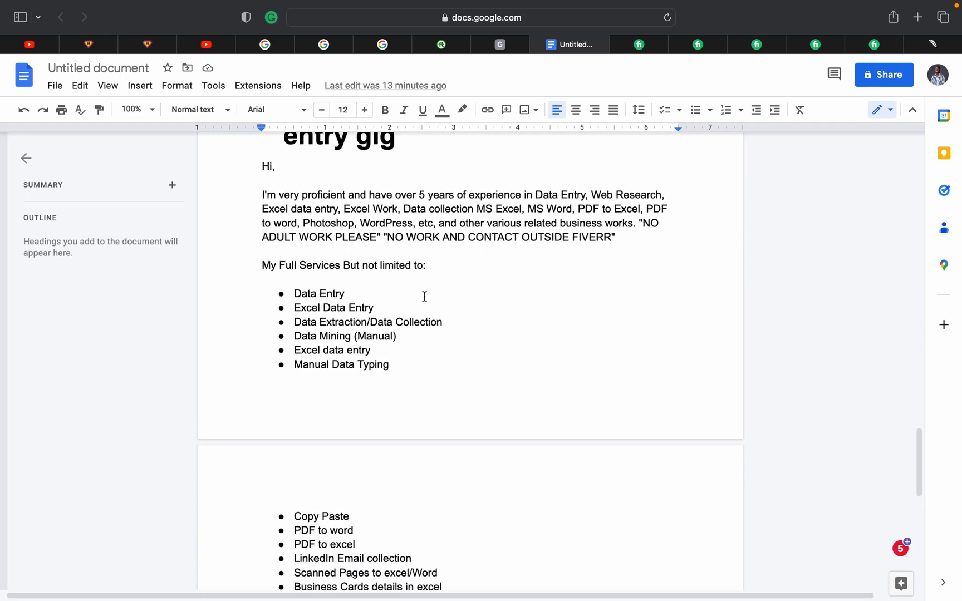
{"action": "scroll", "coordinate": [424, 297], "scroll_direction": "up", "scroll_amount": 1}
{"action": "scroll", "coordinate": [425, 297], "scroll_direction": "down", "scroll_amount": 6}
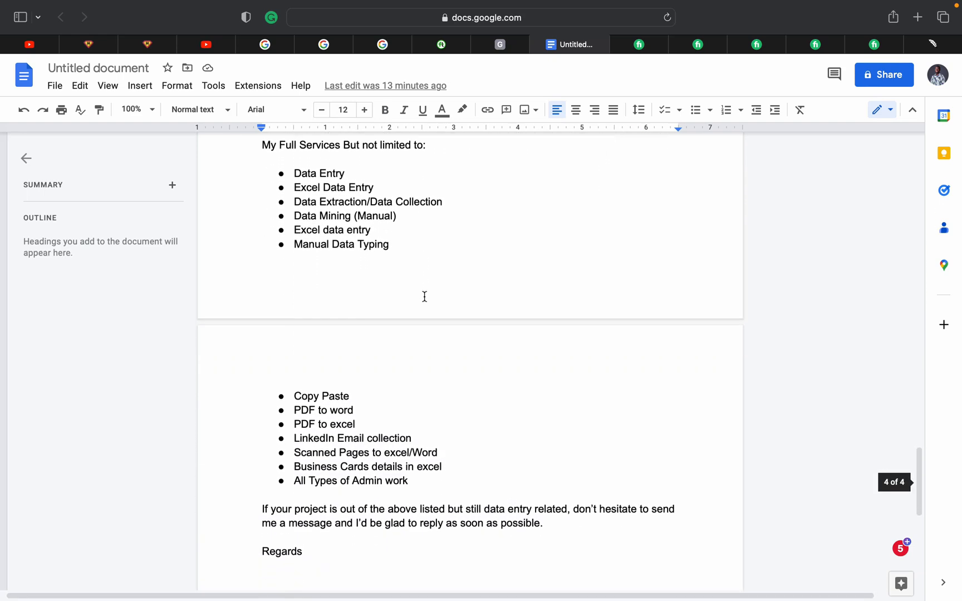
{"action": "scroll", "coordinate": [424, 297], "scroll_direction": "down", "scroll_amount": 4}
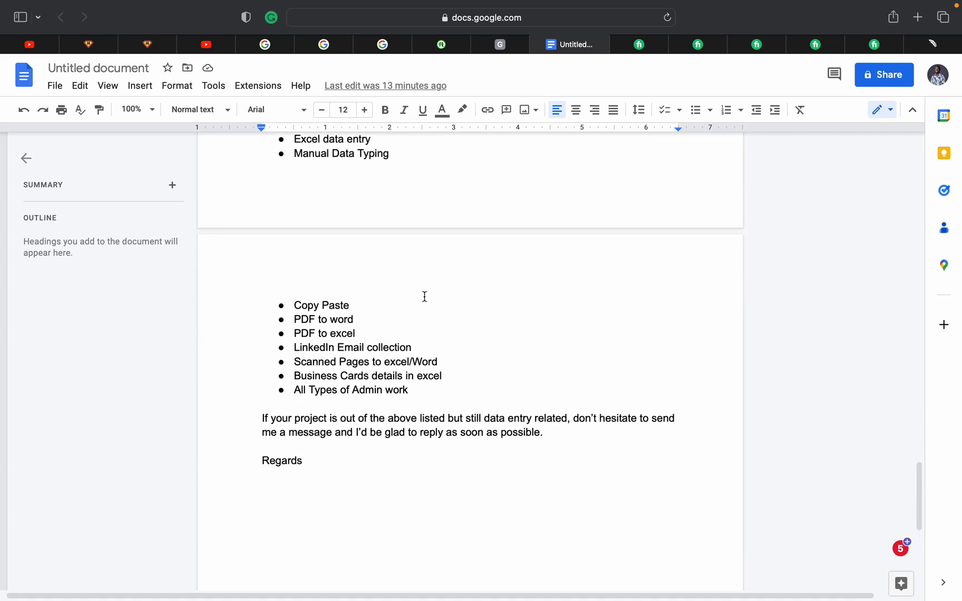
Scroll back up through the samples and return to Fiverr's home page
{"action": "scroll", "coordinate": [424, 296], "scroll_direction": "up", "scroll_amount": 18}
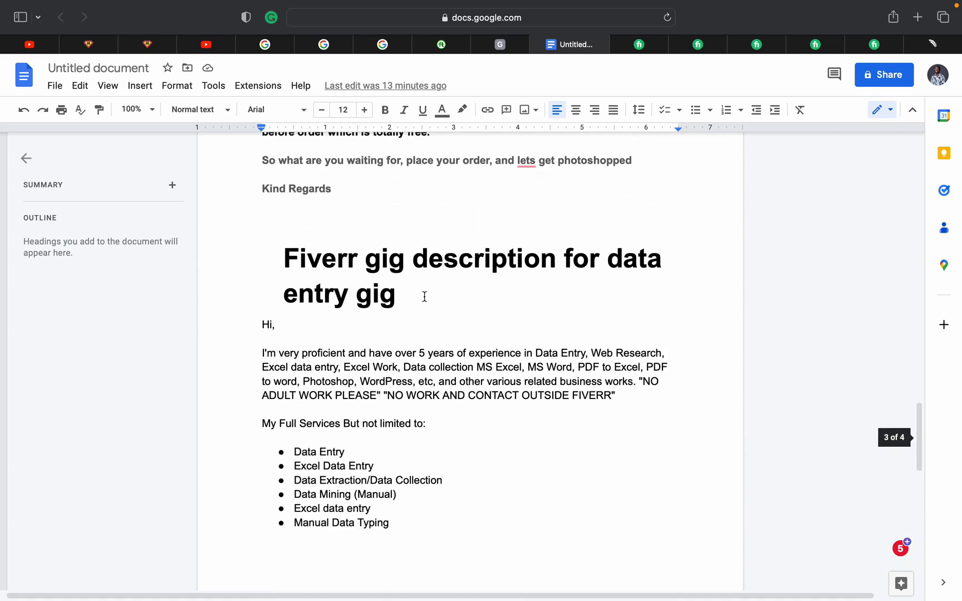
{"action": "scroll", "coordinate": [424, 297], "scroll_direction": "up", "scroll_amount": 11}
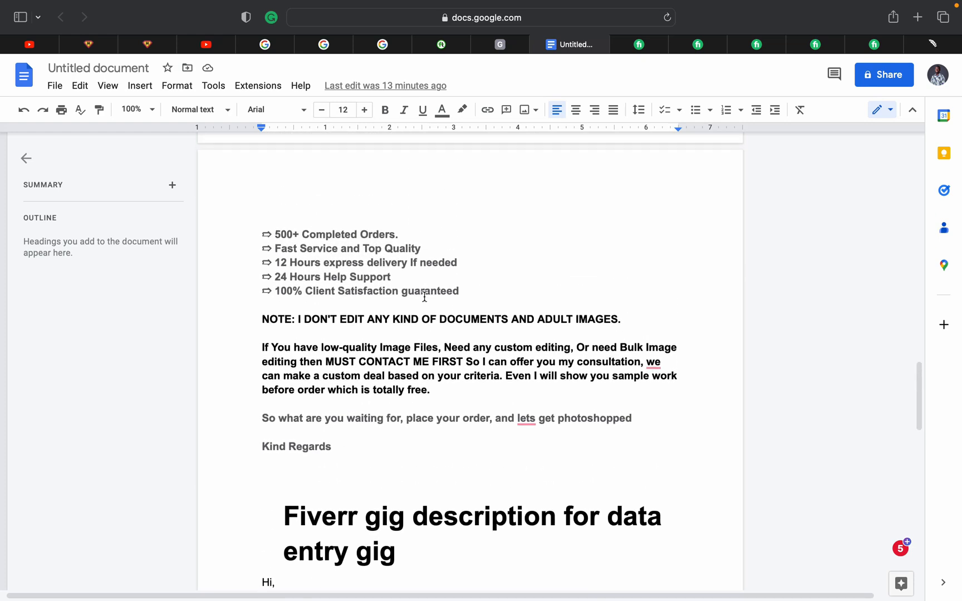
{"action": "scroll", "coordinate": [424, 297], "scroll_direction": "up", "scroll_amount": 13}
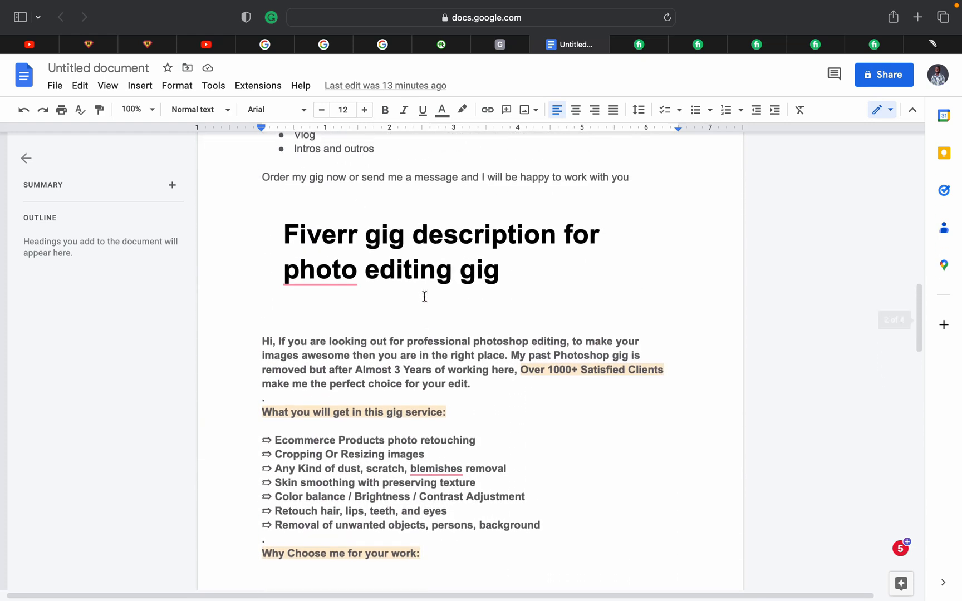
{"action": "scroll", "coordinate": [424, 297], "scroll_direction": "up", "scroll_amount": 20}
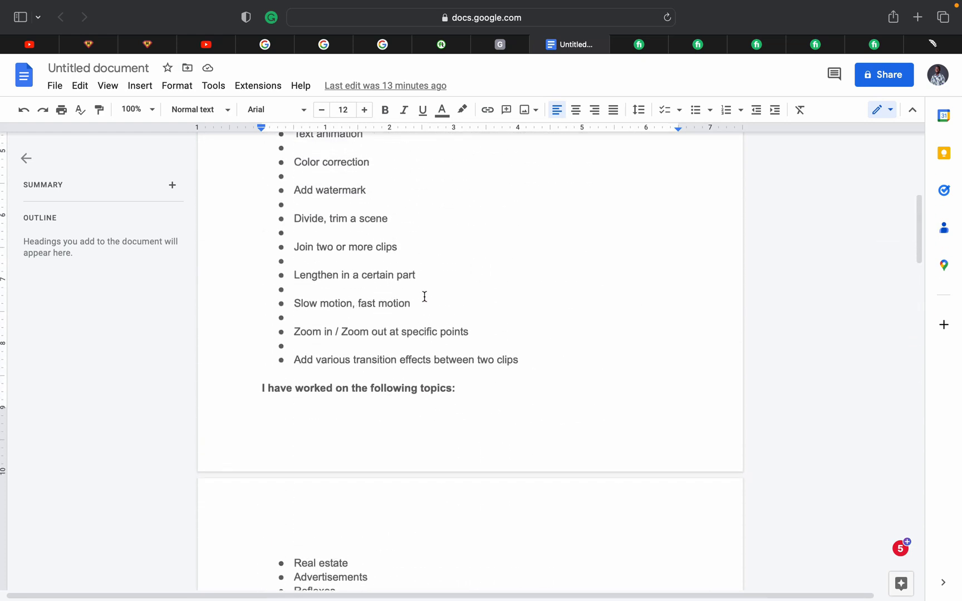
{"action": "scroll", "coordinate": [425, 297], "scroll_direction": "up", "scroll_amount": 1}
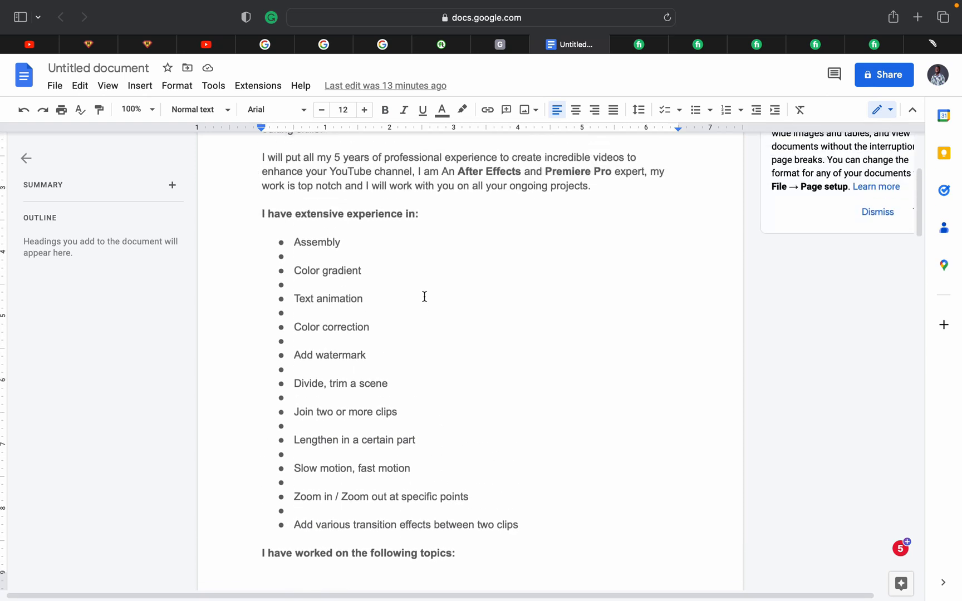
{"action": "scroll", "coordinate": [424, 297], "scroll_direction": "up", "scroll_amount": 8}
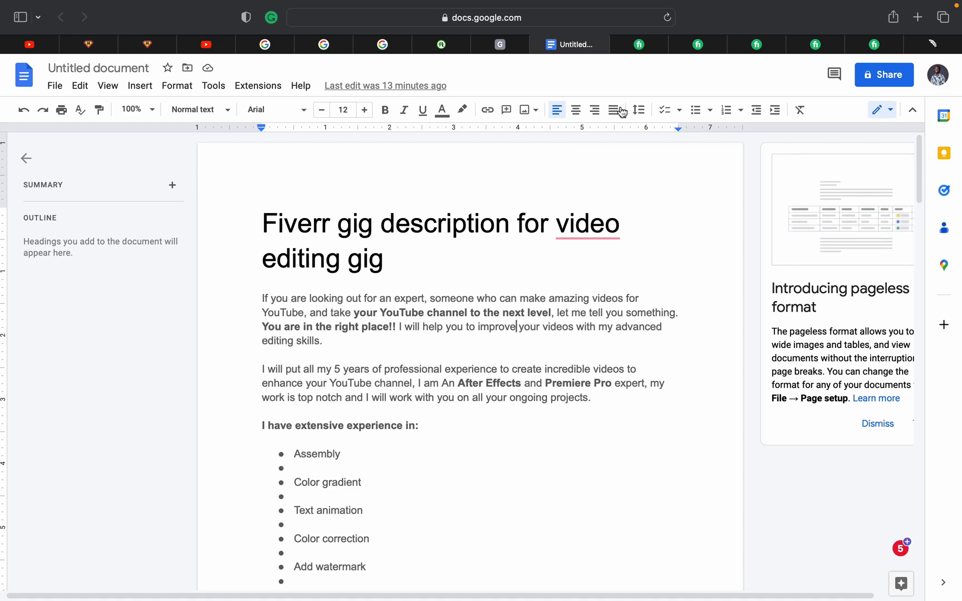
{"action": "left_click", "coordinate": [639, 44]}
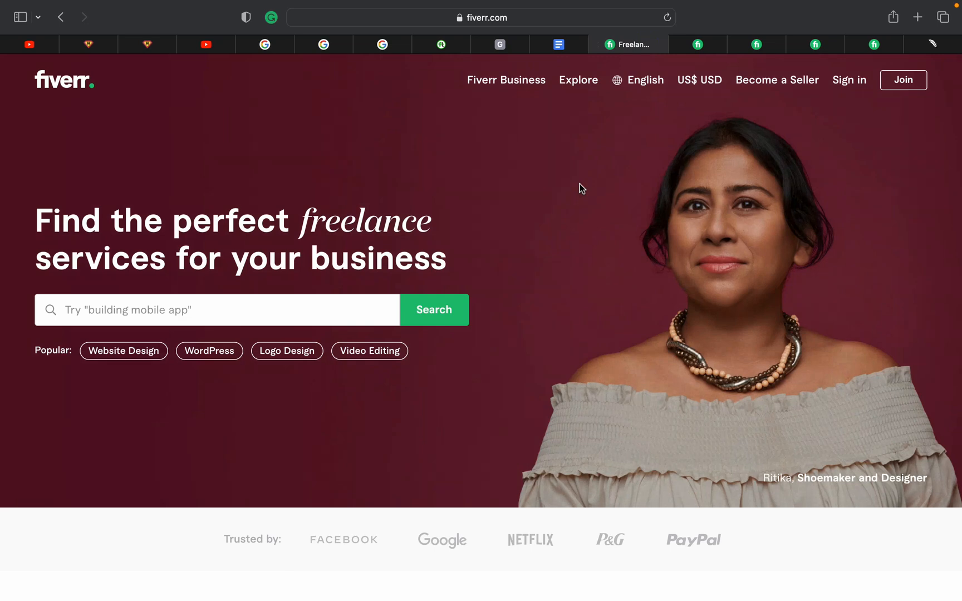
Open Fiverr's WordPress category and browse gigs like landing page design and speed optimization from US$5
{"action": "scroll", "coordinate": [579, 183], "scroll_direction": "down", "scroll_amount": 5}
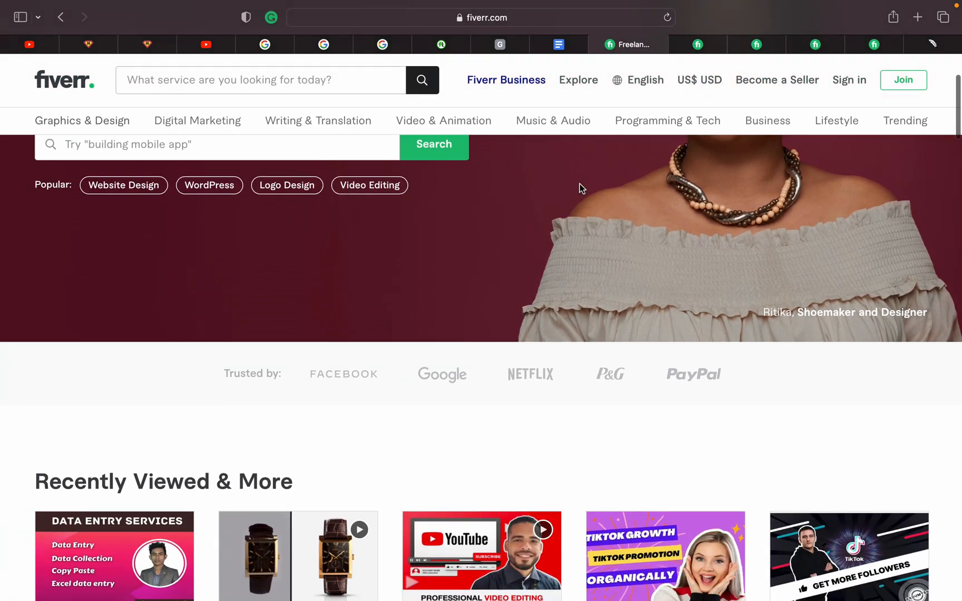
{"action": "scroll", "coordinate": [579, 188], "scroll_direction": "up", "scroll_amount": 5}
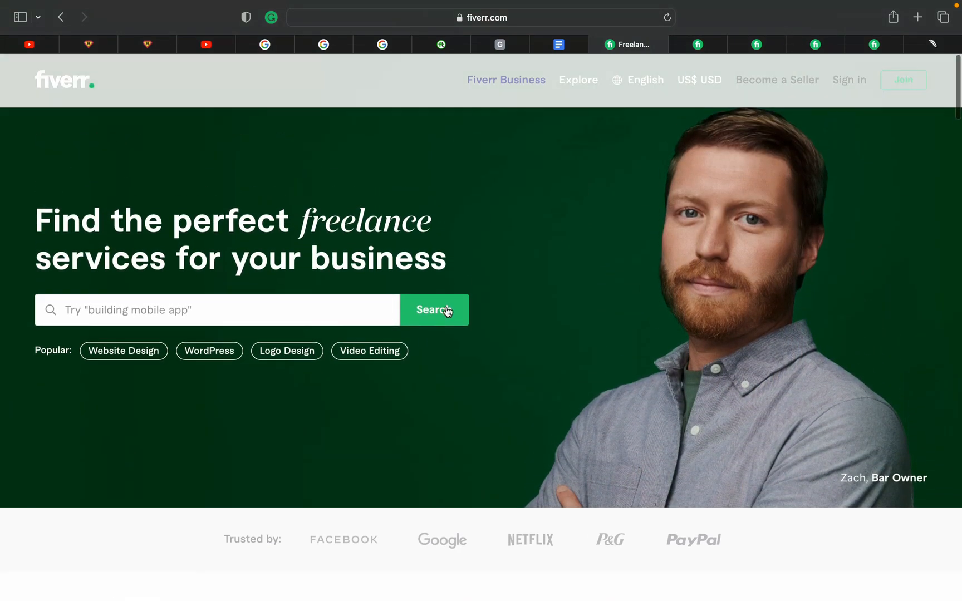
{"action": "left_click", "coordinate": [227, 356]}
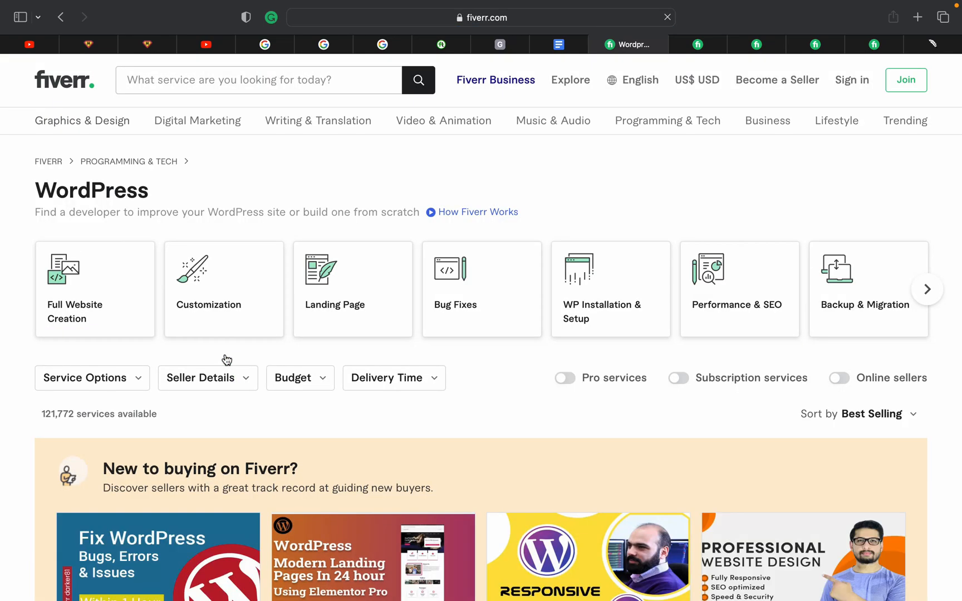
{"action": "scroll", "coordinate": [226, 359], "scroll_direction": "down", "scroll_amount": 3}
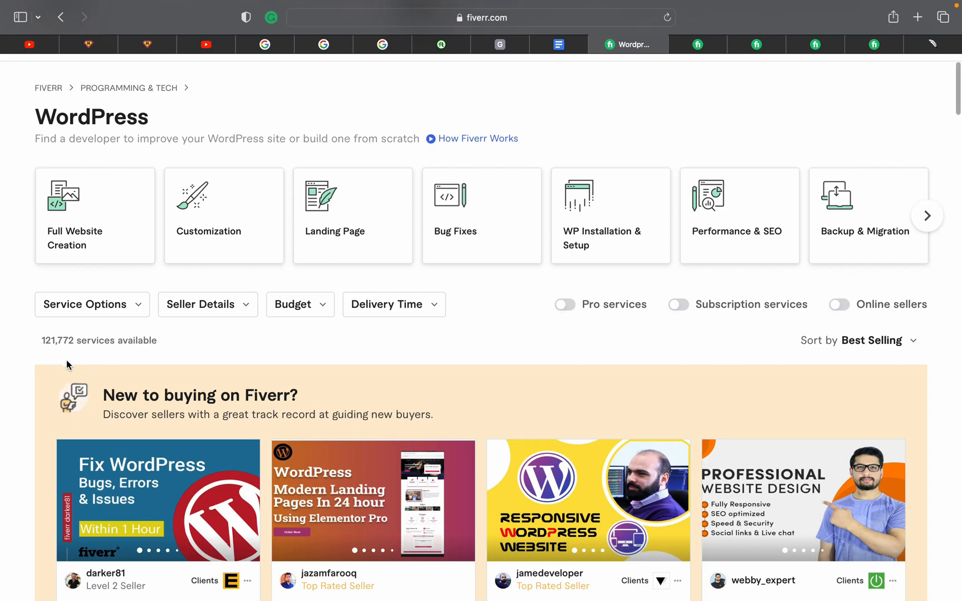
{"action": "scroll", "coordinate": [66, 362], "scroll_direction": "down", "scroll_amount": 3}
{"action": "scroll", "coordinate": [67, 364], "scroll_direction": "down", "scroll_amount": 10}
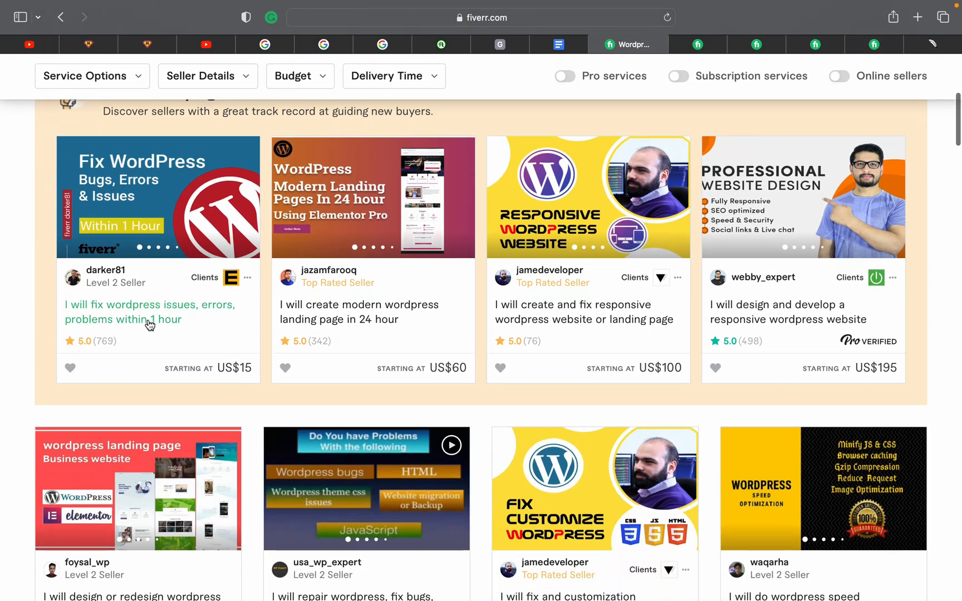
{"action": "scroll", "coordinate": [146, 322], "scroll_direction": "down", "scroll_amount": 3}
{"action": "scroll", "coordinate": [150, 324], "scroll_direction": "down", "scroll_amount": 5}
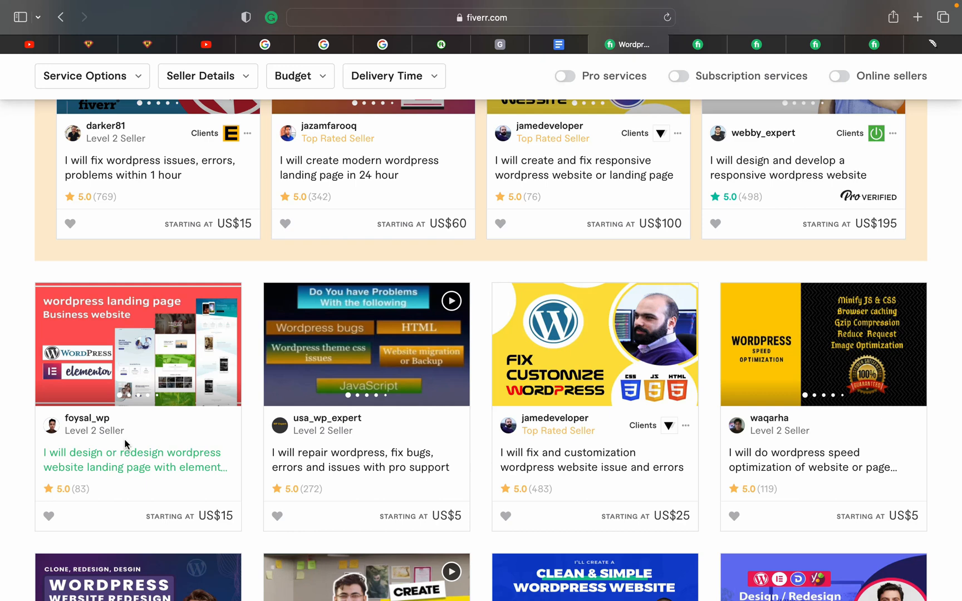
{"action": "scroll", "coordinate": [124, 444], "scroll_direction": "up", "scroll_amount": 10}
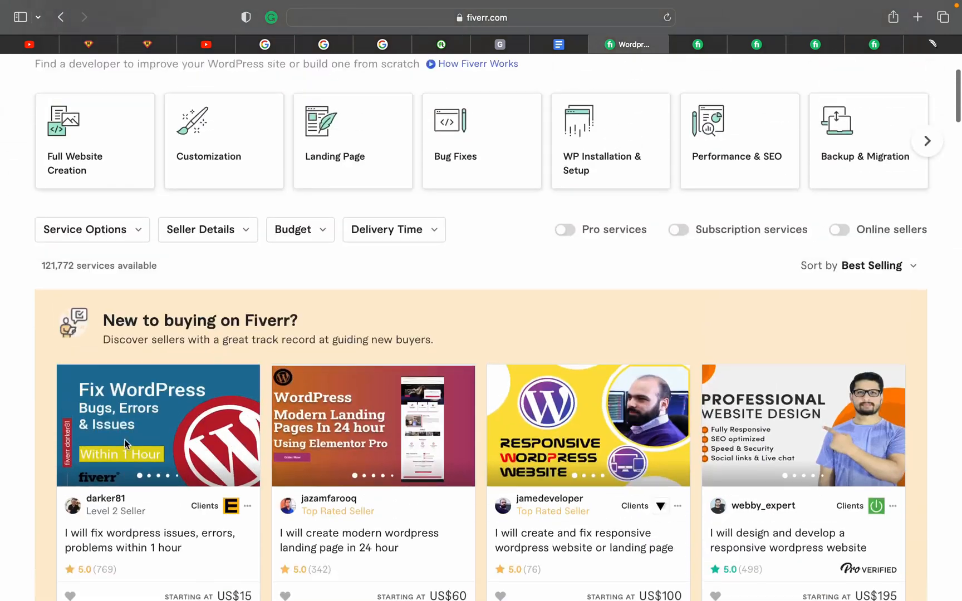